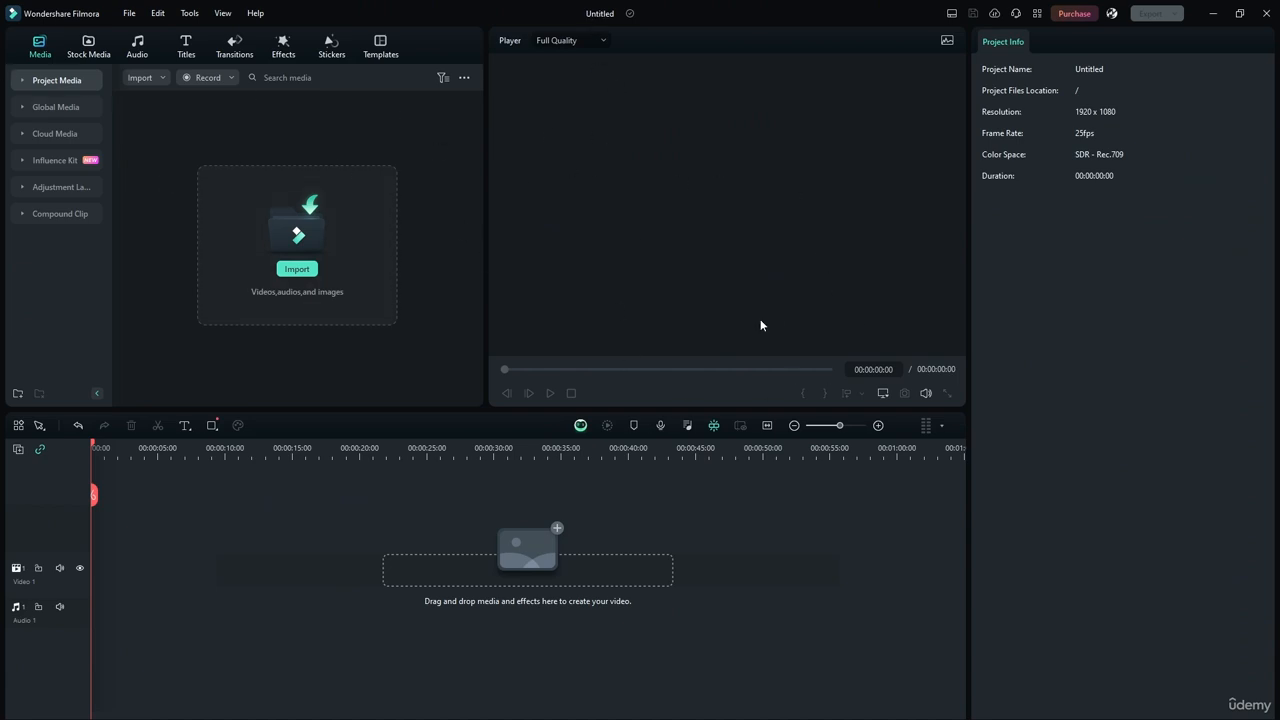
# Look through the audio library's music categories, then the personal Favorites, Downloads and My music sections, including the audio import option.
pyautogui.click(137, 47)
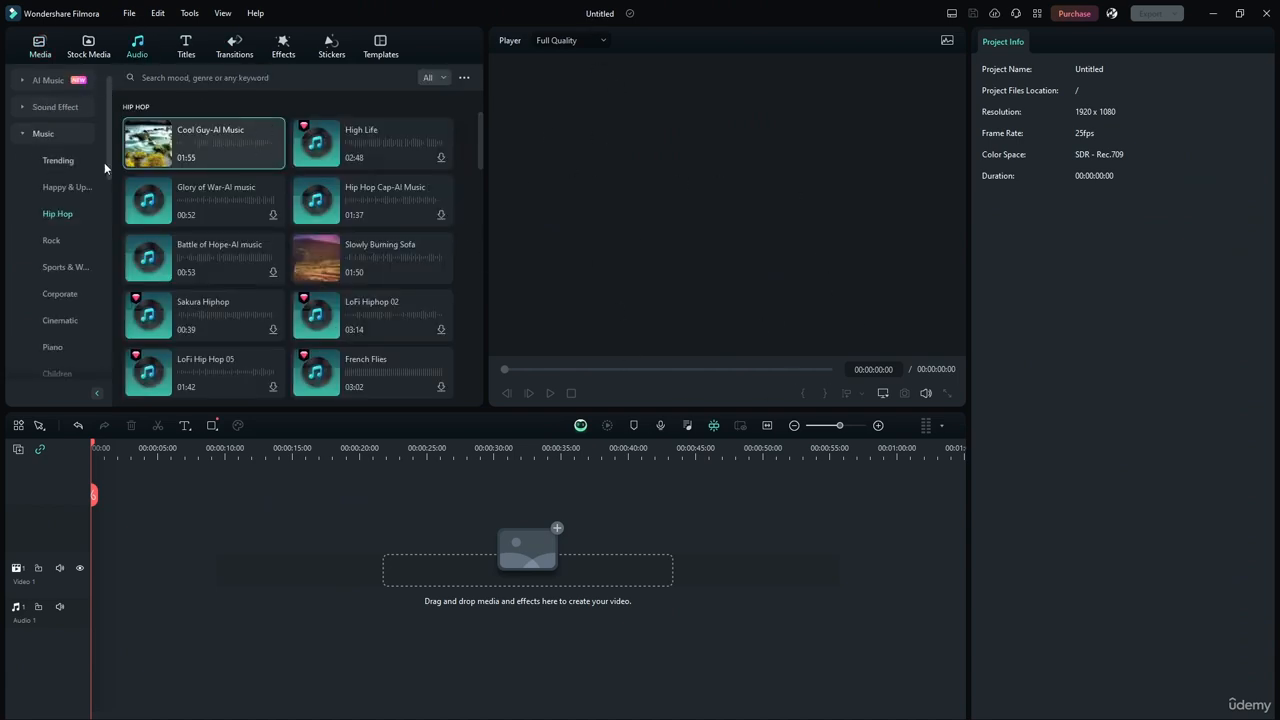
pyautogui.click(30, 134)
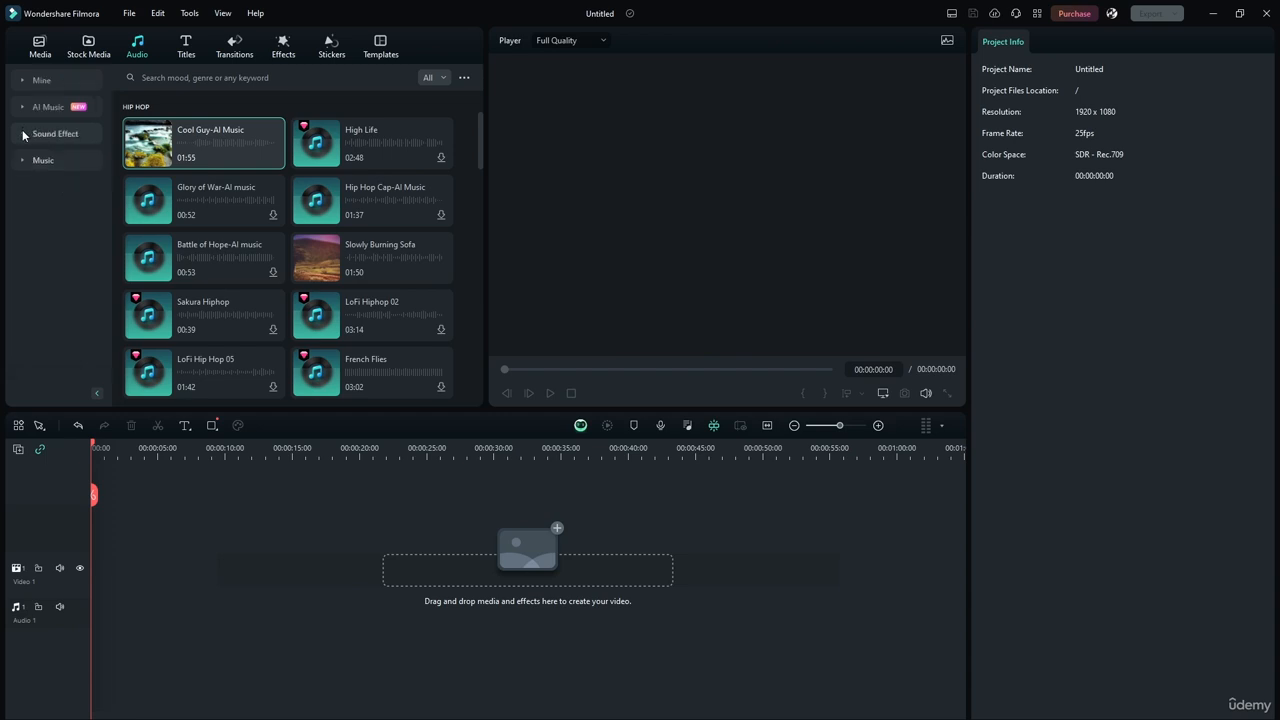
pyautogui.click(20, 162)
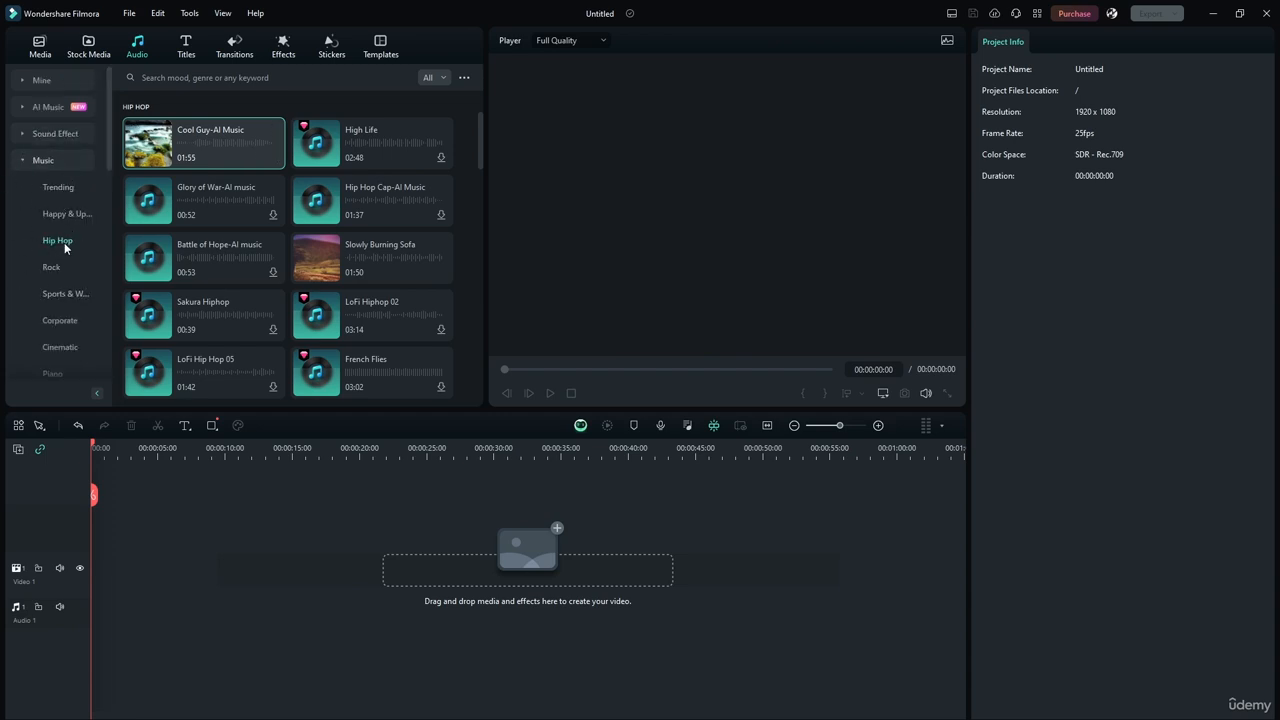
pyautogui.scroll(-5, 48, 229)
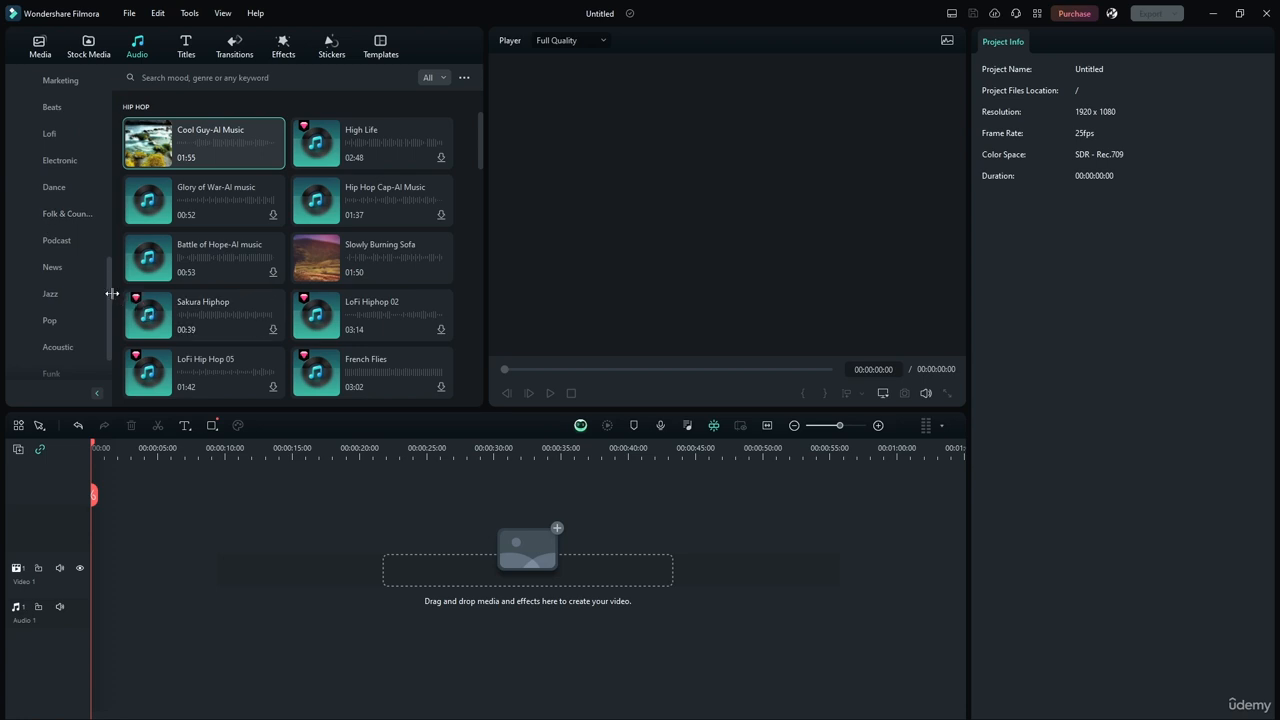
pyautogui.moveTo(109, 283); pyautogui.dragTo(106, 108)
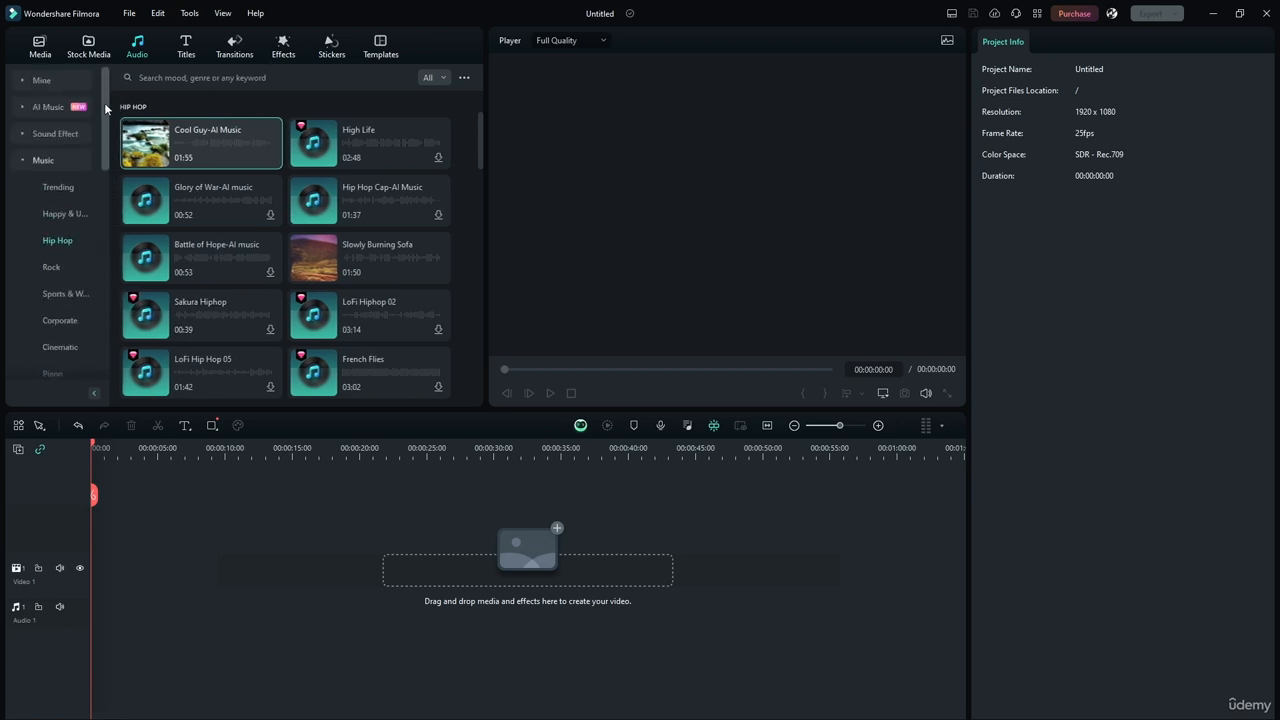
pyautogui.click(21, 163)
pyautogui.click(25, 81)
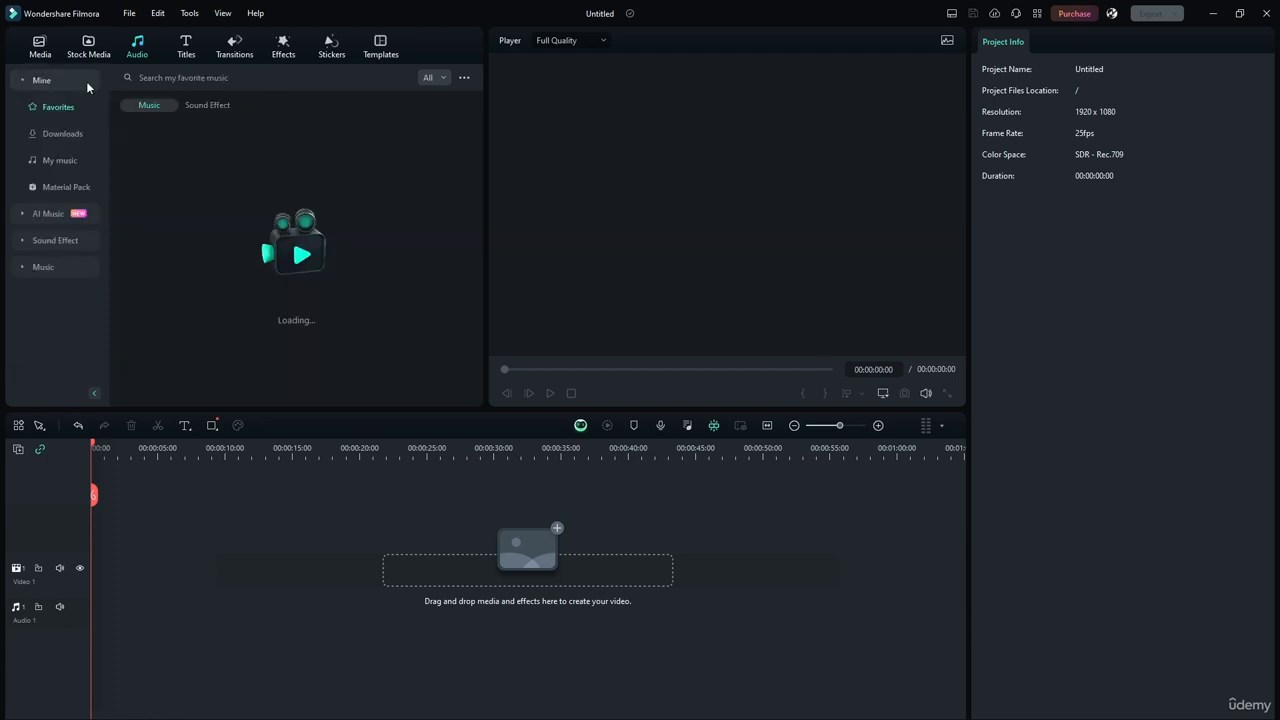
pyautogui.click(60, 134)
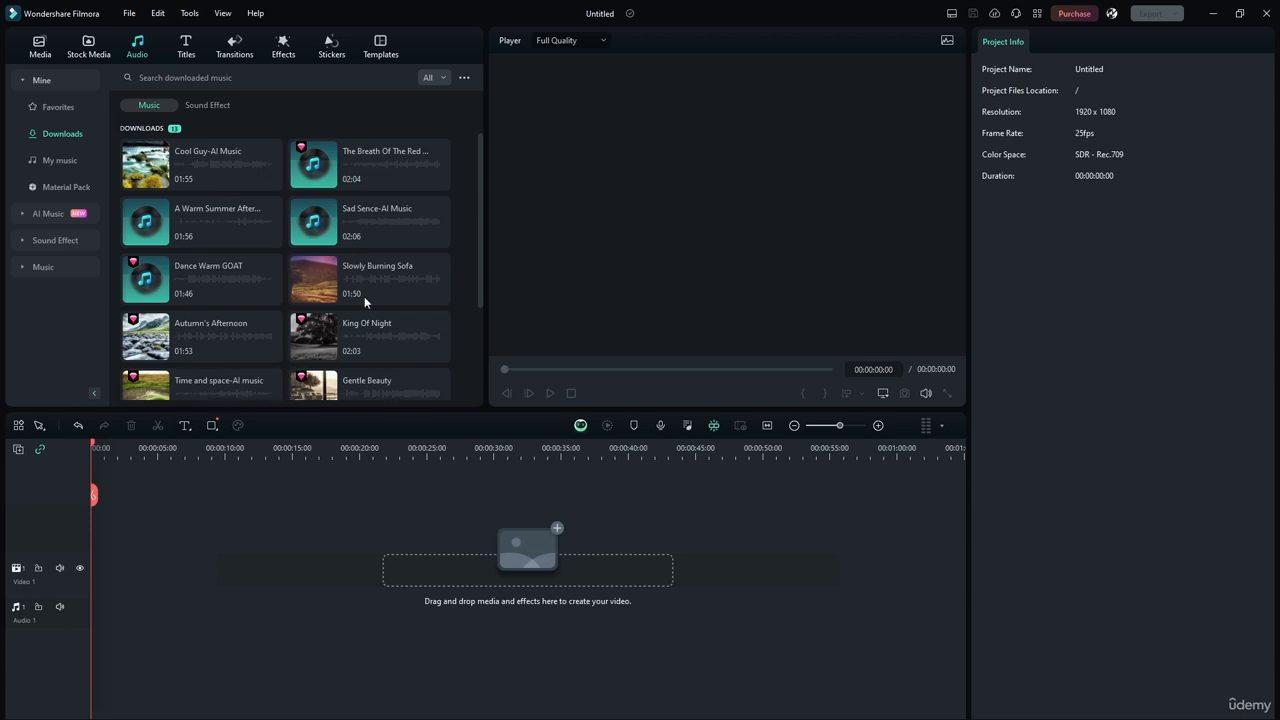
pyautogui.click(59, 161)
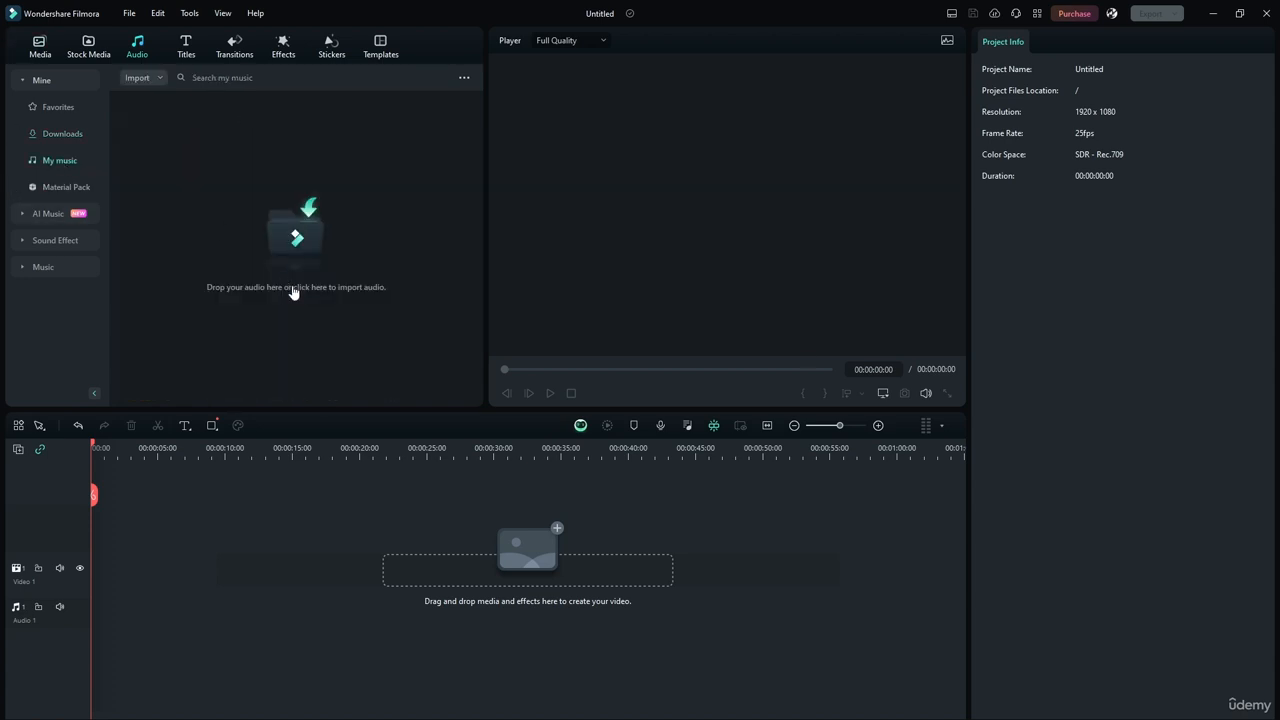
pyautogui.click(357, 249)
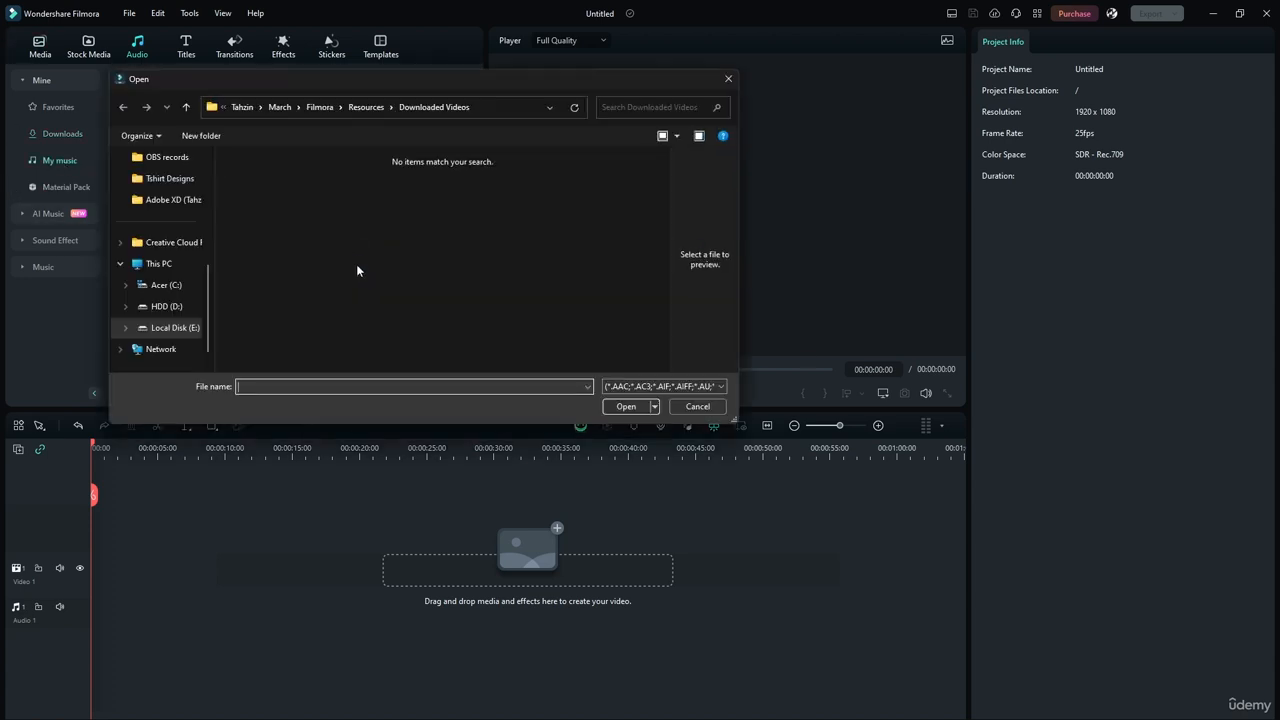
pyautogui.click(677, 406)
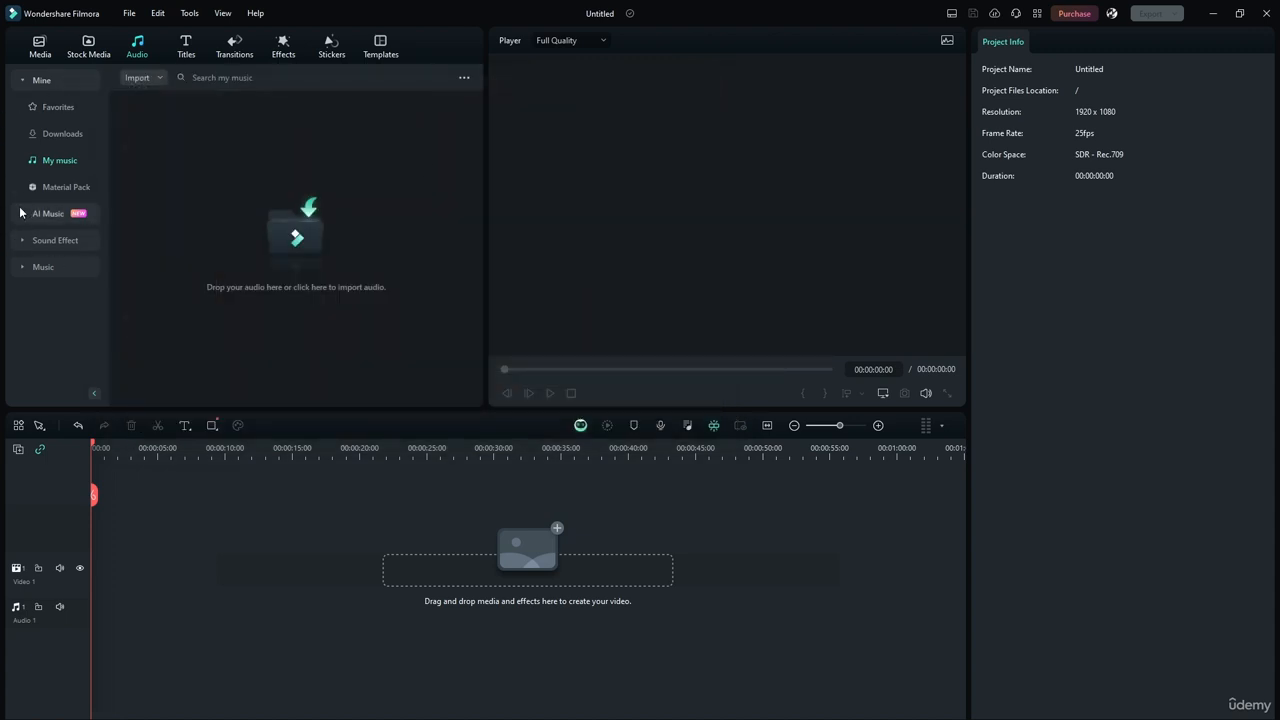
# Add Cool Guy-AI Music from the Hip Hop music category to the start of the Audio 1 track and play it briefly.
pyautogui.click(80, 266)
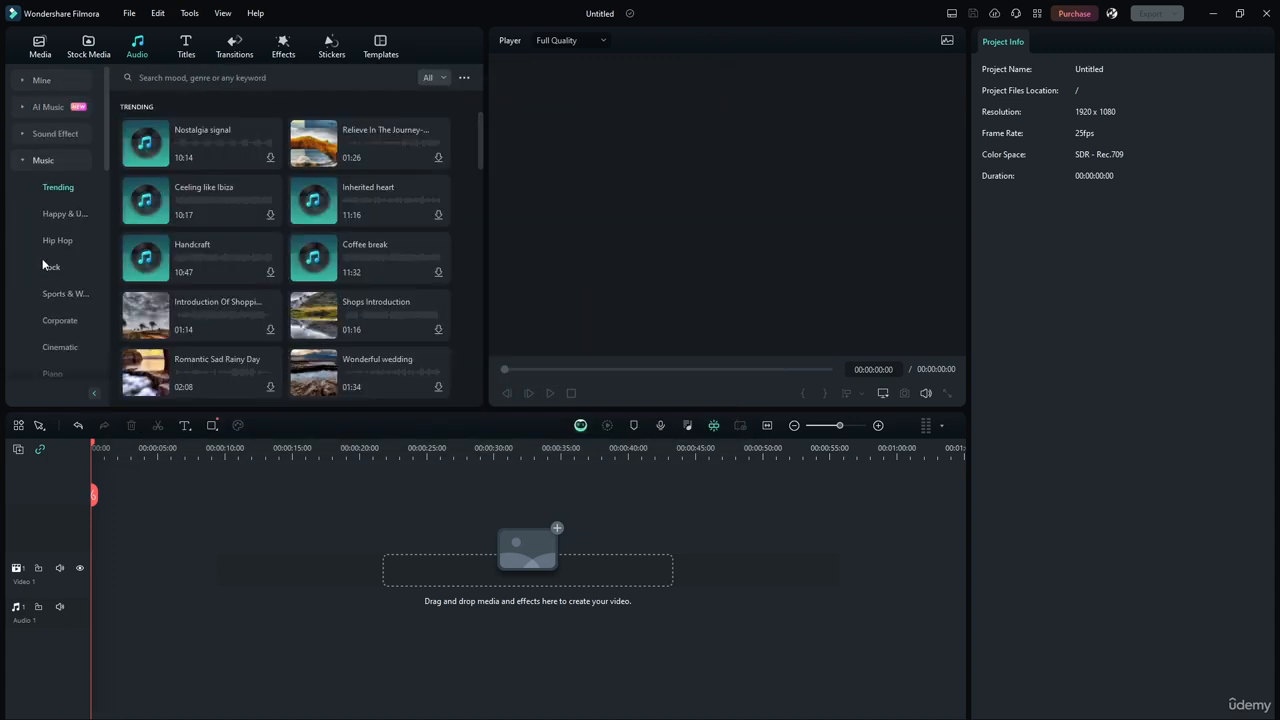
pyautogui.click(57, 240)
pyautogui.moveTo(146, 143); pyautogui.dragTo(103, 591)
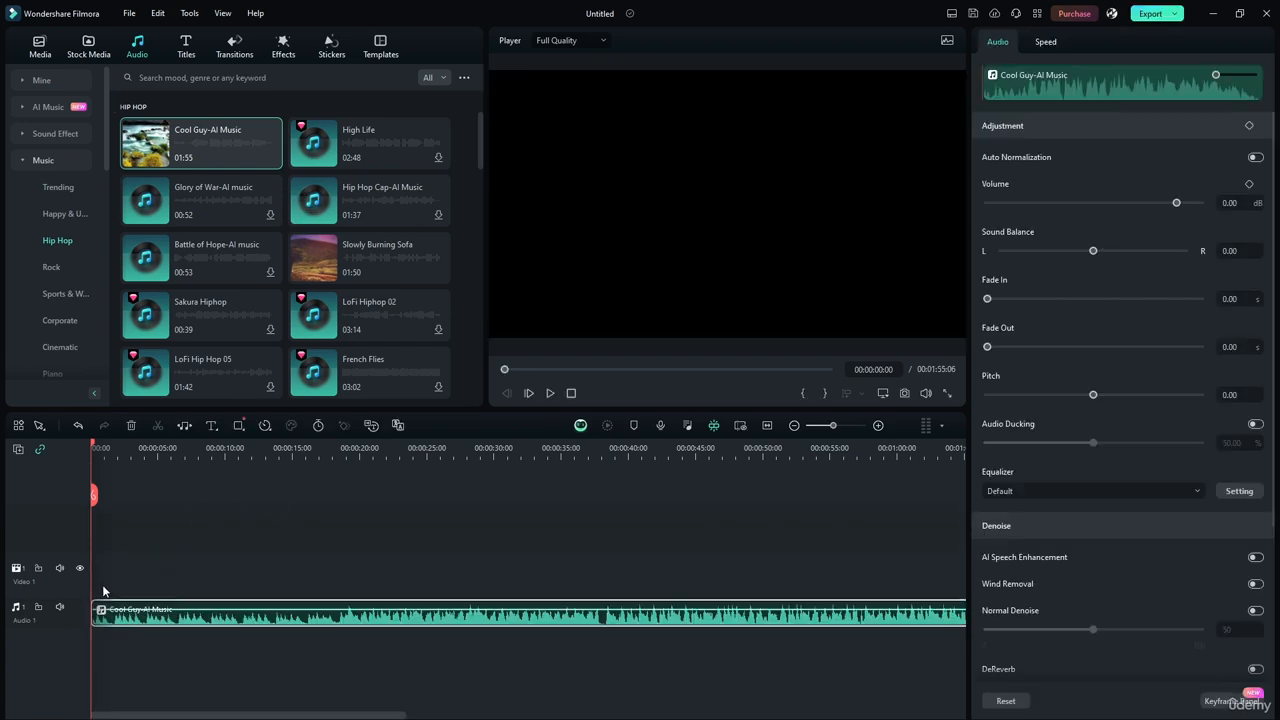
pyautogui.click(550, 393)
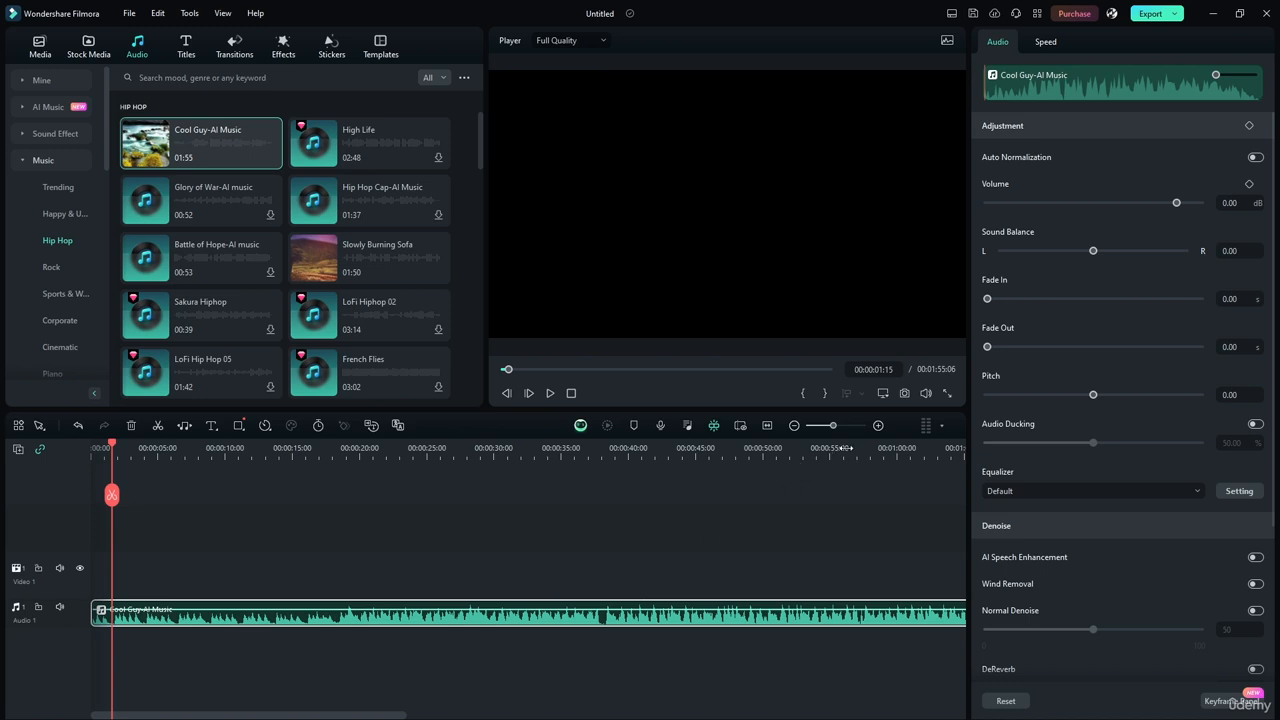
# Trim the end of the Cool Guy clip so that it lasts 10 seconds.
pyautogui.moveTo(833, 425); pyautogui.dragTo(820, 425)
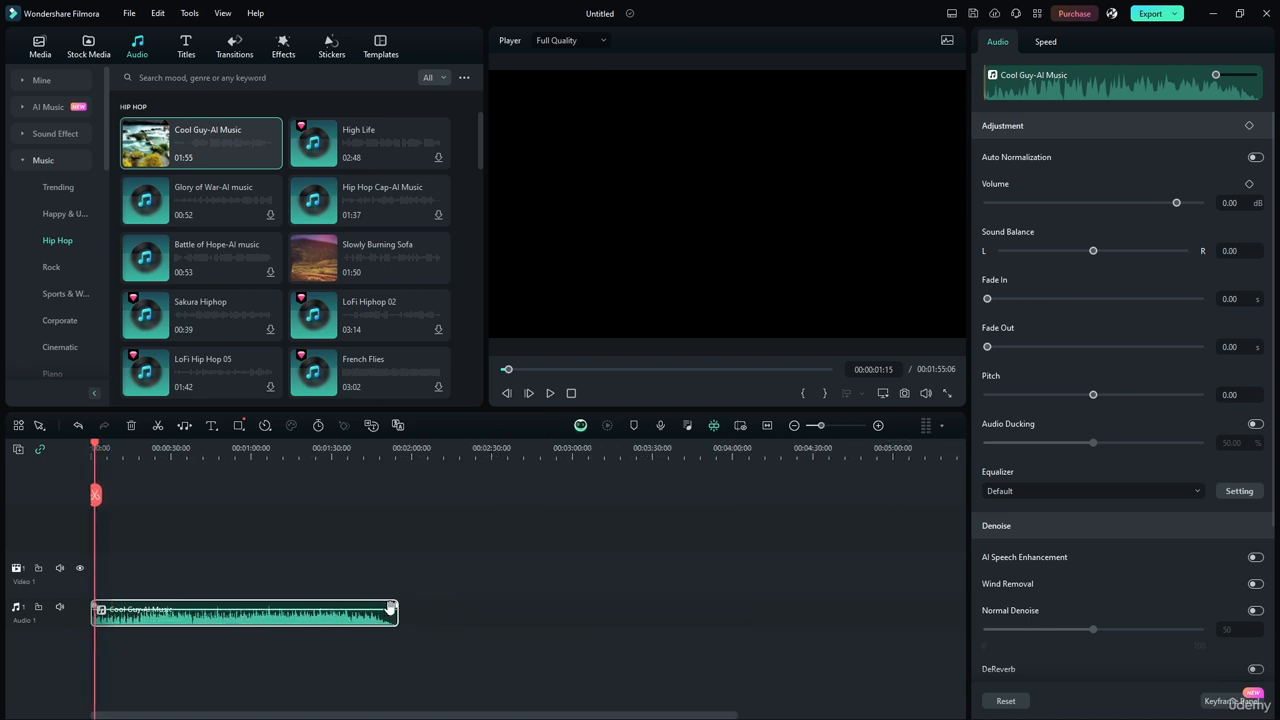
pyautogui.moveTo(397, 615); pyautogui.dragTo(145, 612)
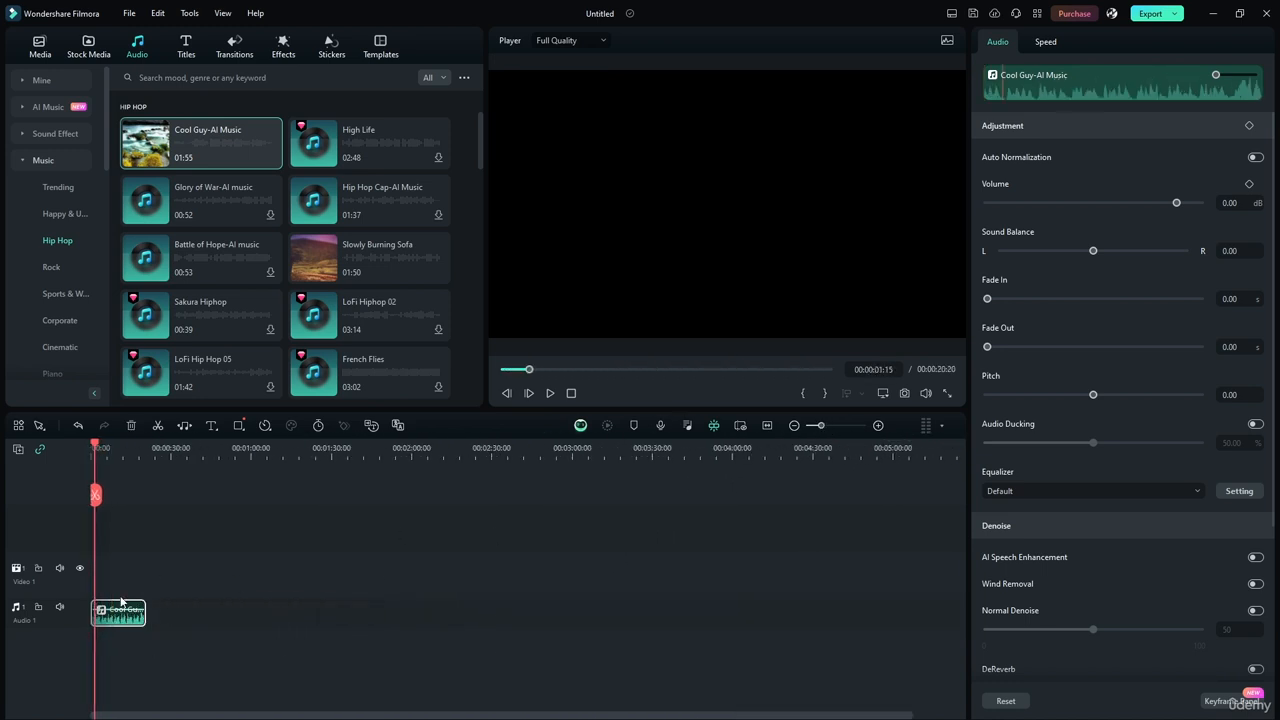
pyautogui.moveTo(822, 426); pyautogui.dragTo(833, 429)
pyautogui.click(767, 426)
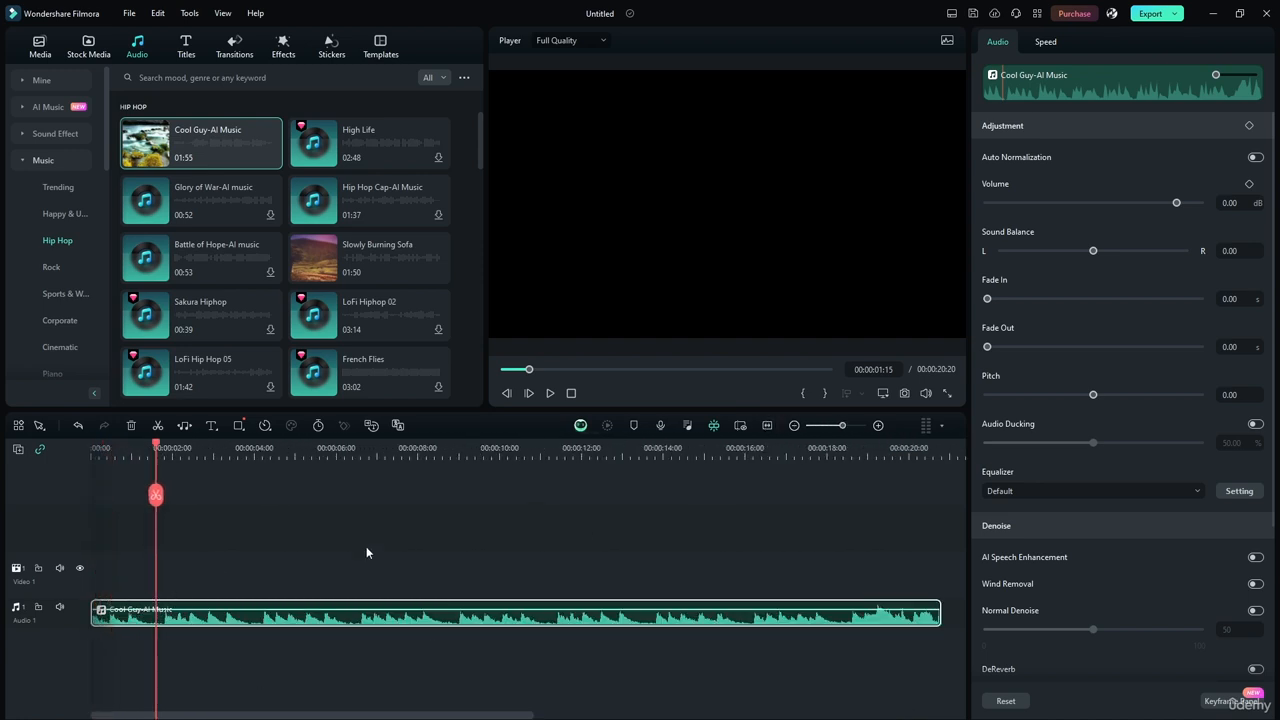
pyautogui.moveTo(940, 614); pyautogui.dragTo(498, 594)
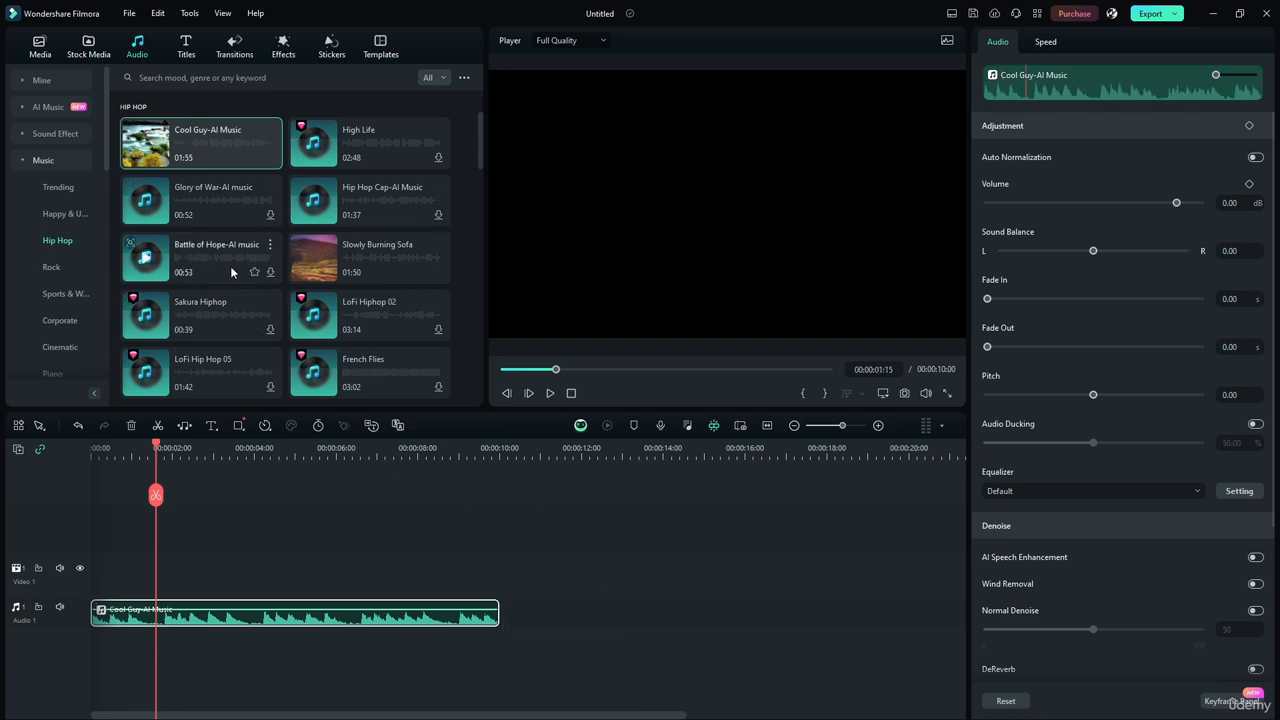
# Add the Battle of Hope-AI music track and place it on a second audio track, starting at the beginning of the timeline.
pyautogui.moveTo(230, 266); pyautogui.dragTo(525, 592)
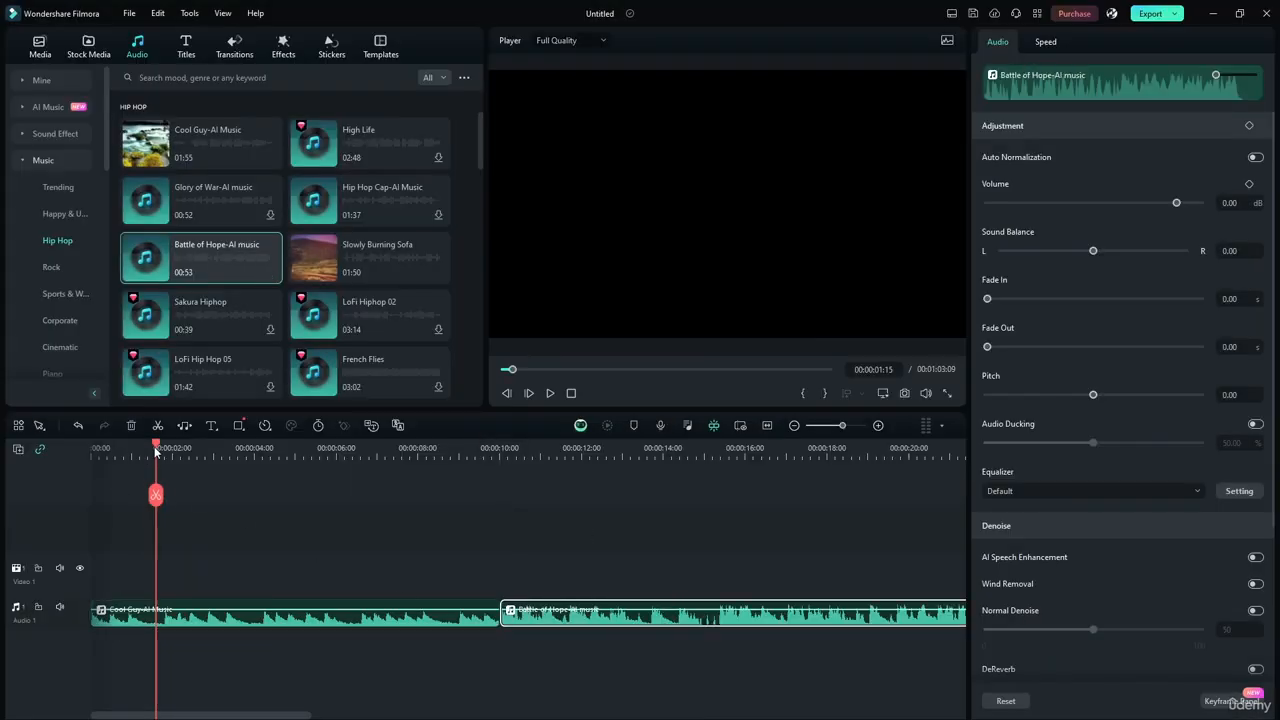
pyautogui.moveTo(155, 452); pyautogui.dragTo(512, 466)
pyautogui.moveTo(566, 609); pyautogui.dragTo(345, 568)
pyautogui.hotkey('ctrl', 'z')
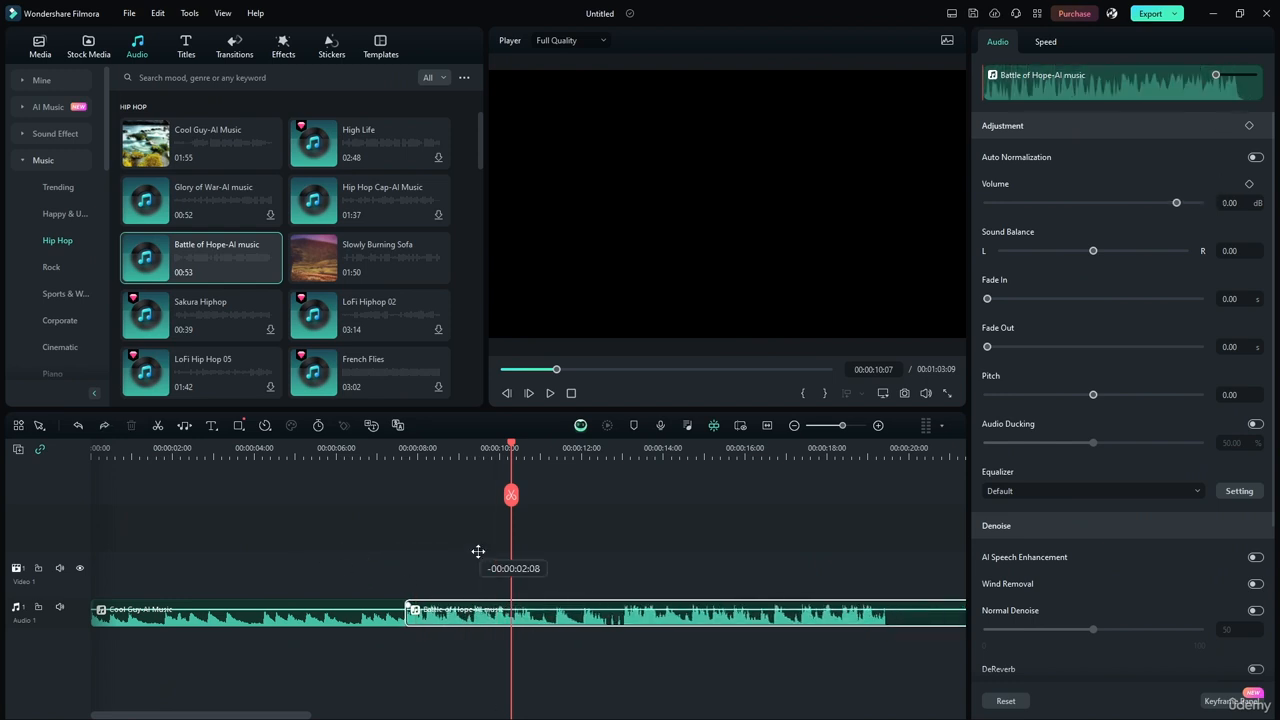
pyautogui.moveTo(590, 620); pyautogui.dragTo(175, 650)
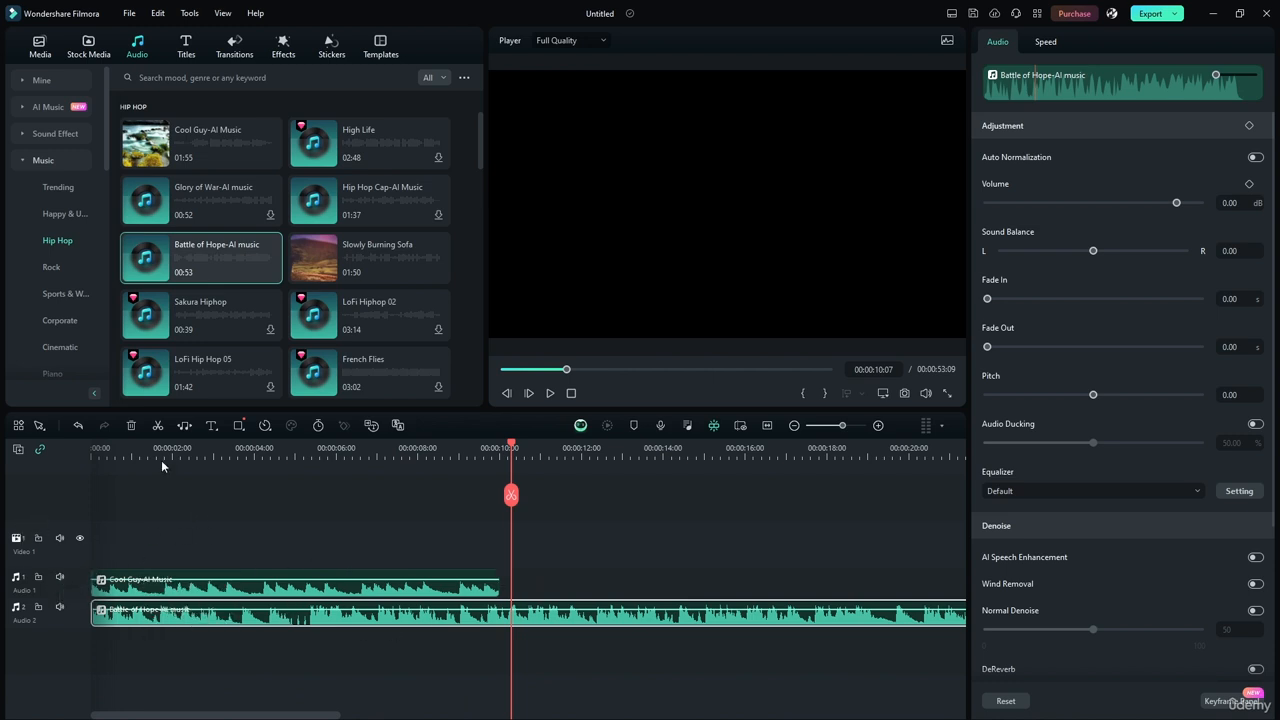
# Trim the end of the Battle of Hope clip to 10 seconds, level with the end of the Cool Guy clip.
pyautogui.moveTo(574, 439); pyautogui.dragTo(1027, 452)
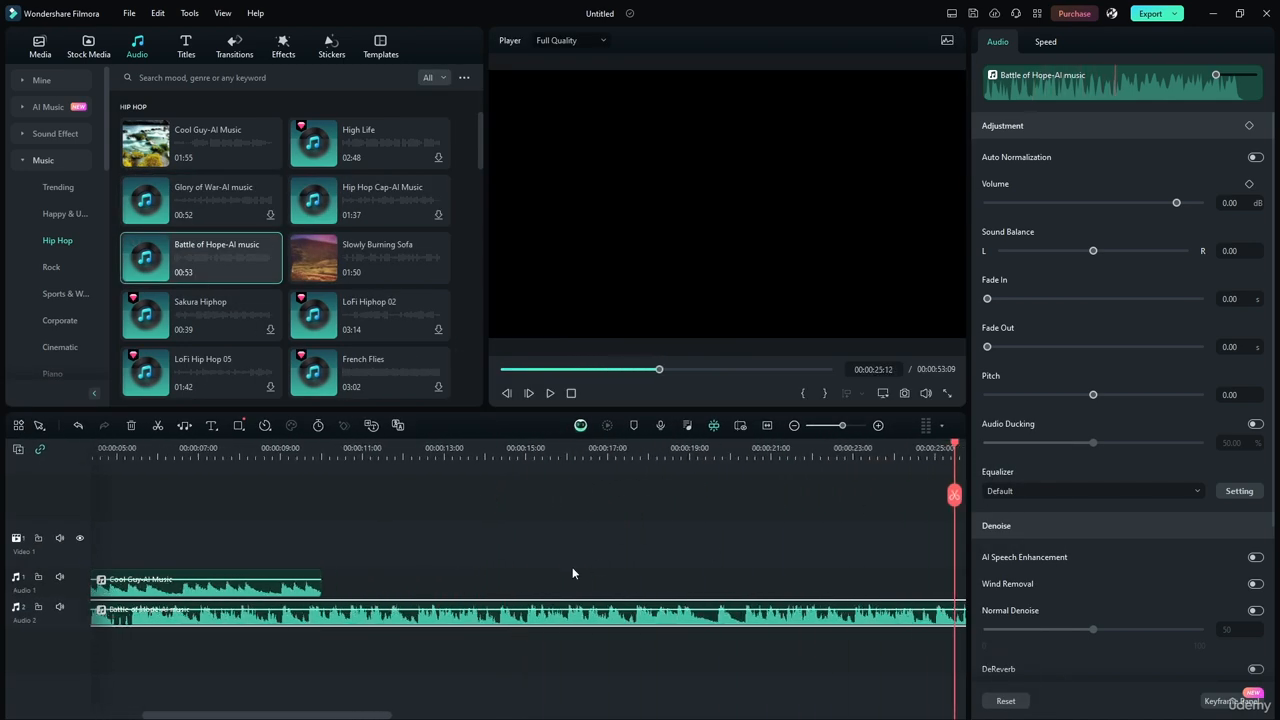
pyautogui.click(767, 425)
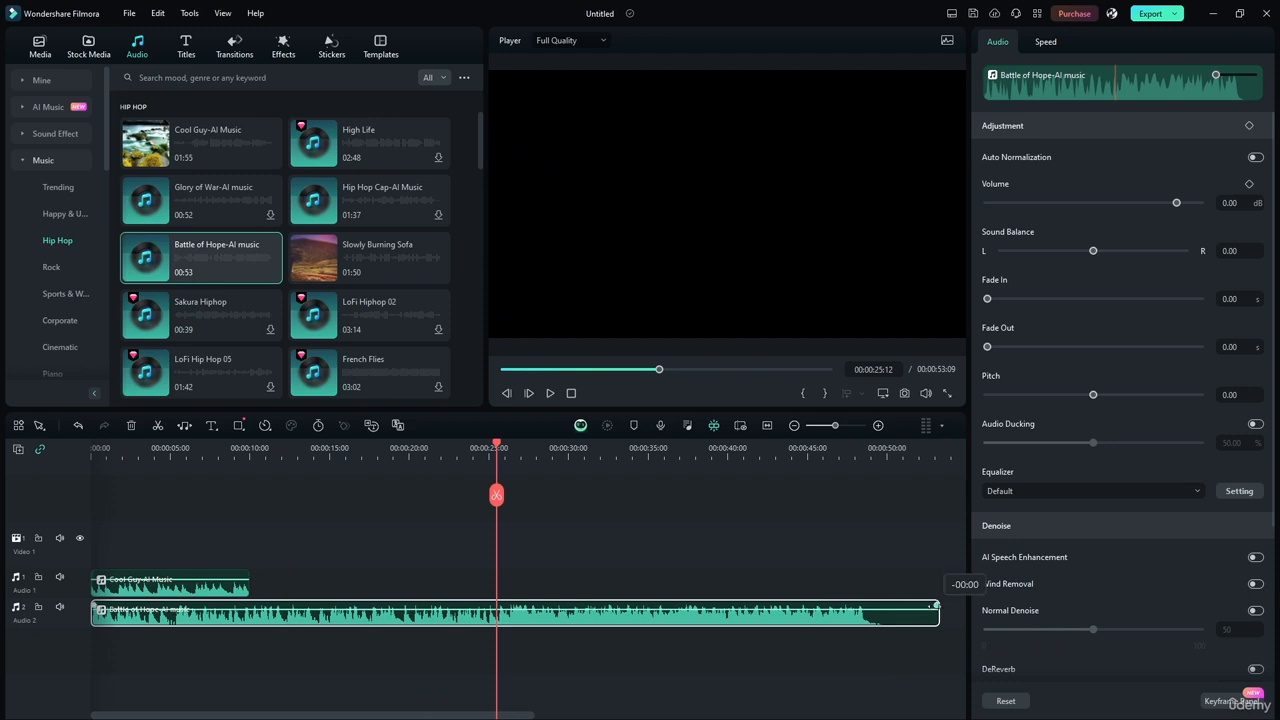
pyautogui.moveTo(939, 613); pyautogui.dragTo(249, 620)
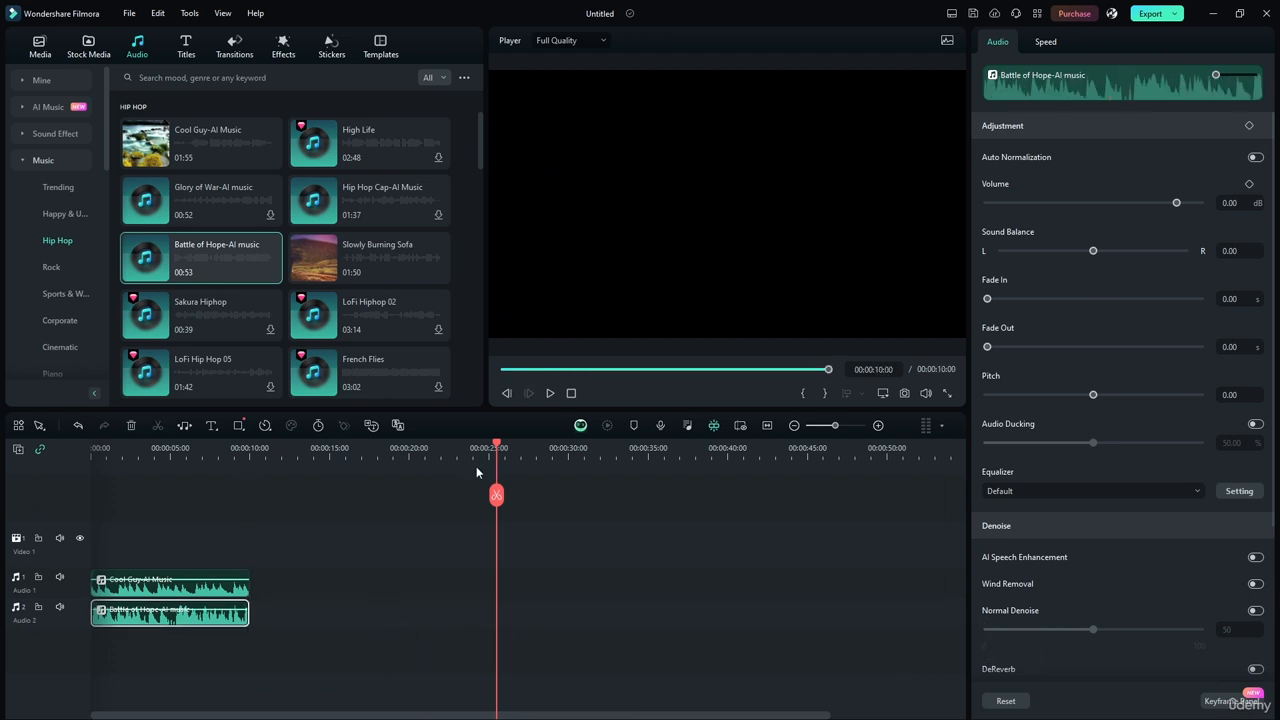
# Move the Battle of Hope clip onto Audio 1 directly after Cool Guy, and return the playhead to the start of the timeline.
pyautogui.moveTo(497, 447); pyautogui.dragTo(163, 447)
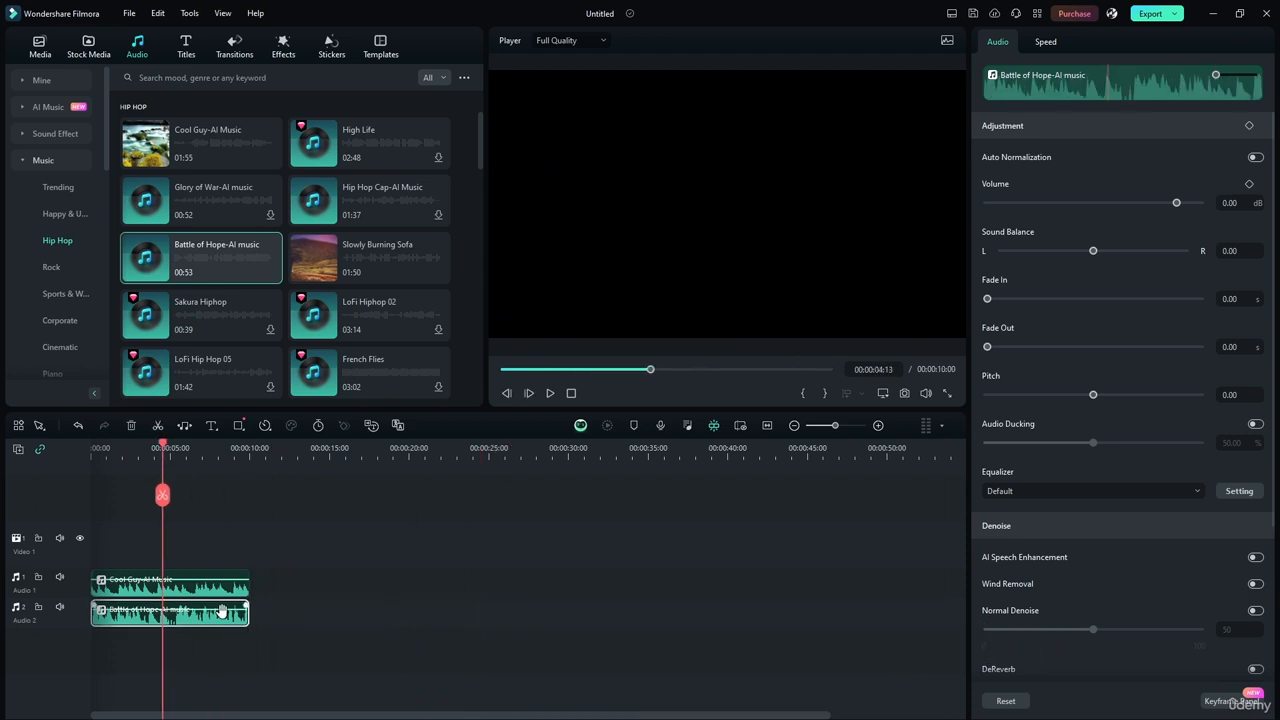
pyautogui.moveTo(221, 612); pyautogui.dragTo(382, 594)
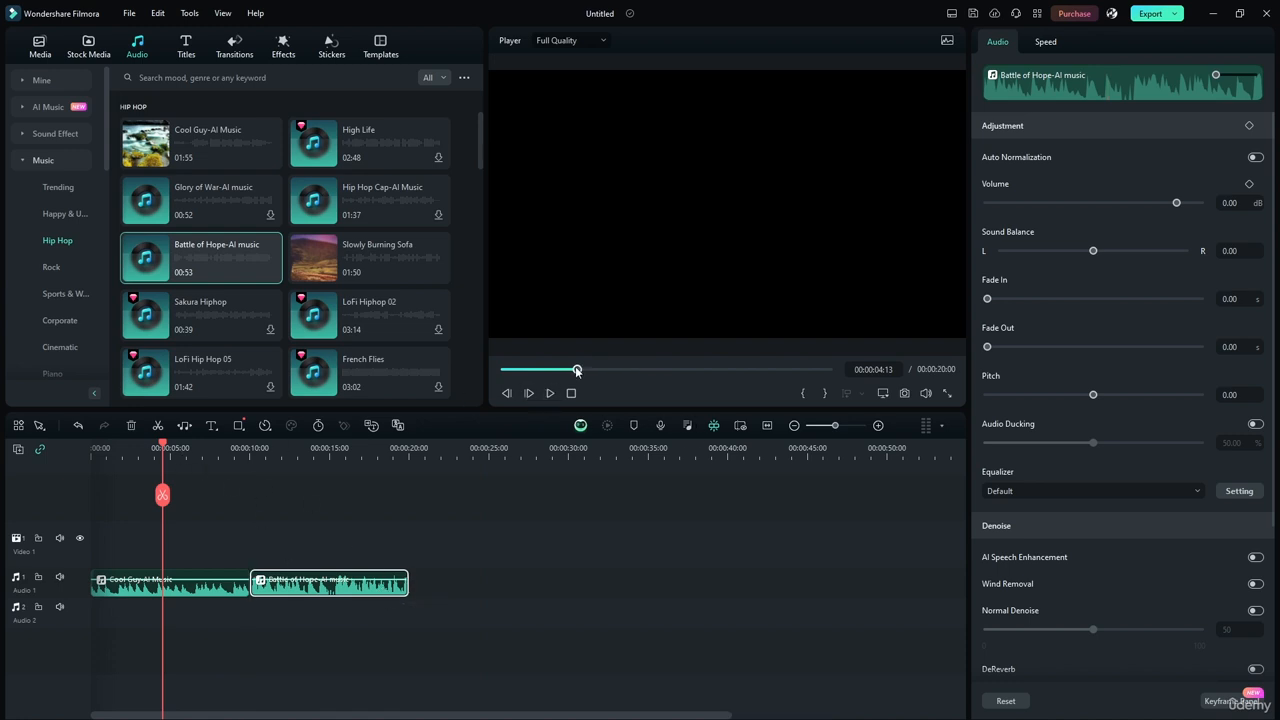
pyautogui.moveTo(577, 370); pyautogui.dragTo(503, 370)
pyautogui.click(766, 426)
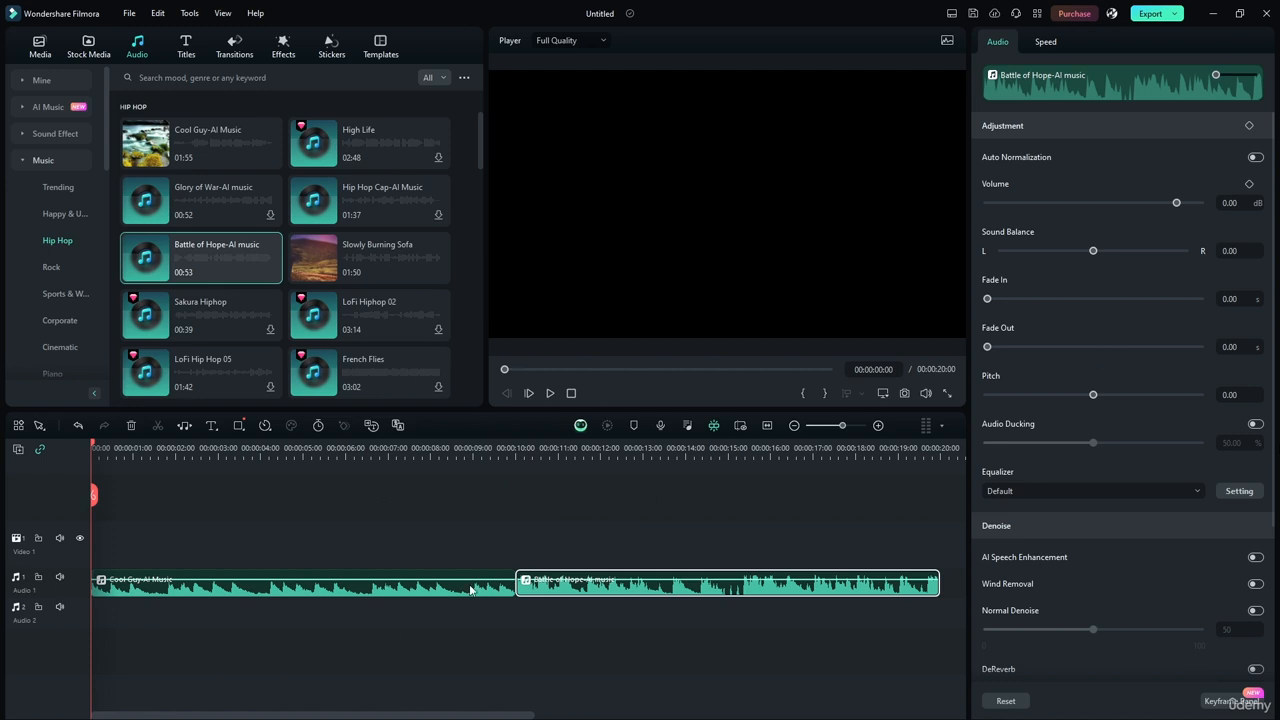
# Move the Battle of Hope clip to Audio 2 beneath Cool Guy, and put it back directly after Cool Guy on Audio 1.
pyautogui.moveTo(629, 590); pyautogui.dragTo(225, 609)
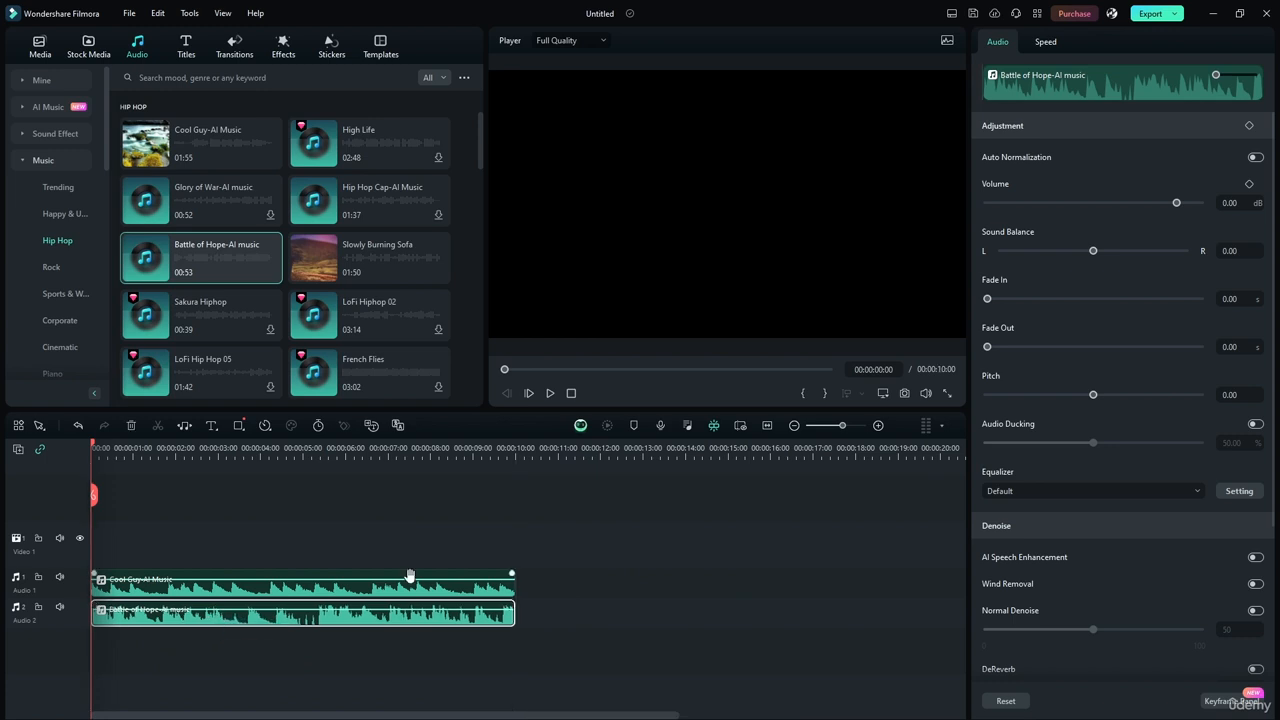
pyautogui.click(206, 545)
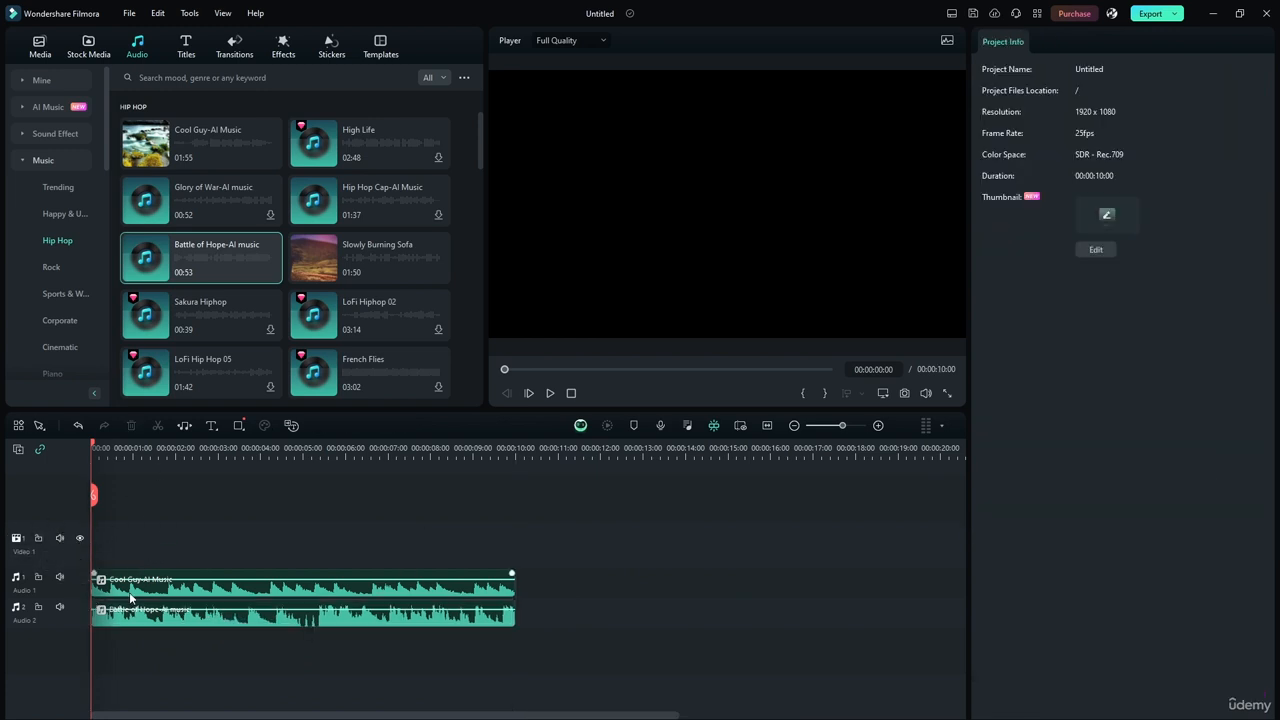
pyautogui.moveTo(160, 615); pyautogui.dragTo(582, 586)
pyautogui.click(572, 519)
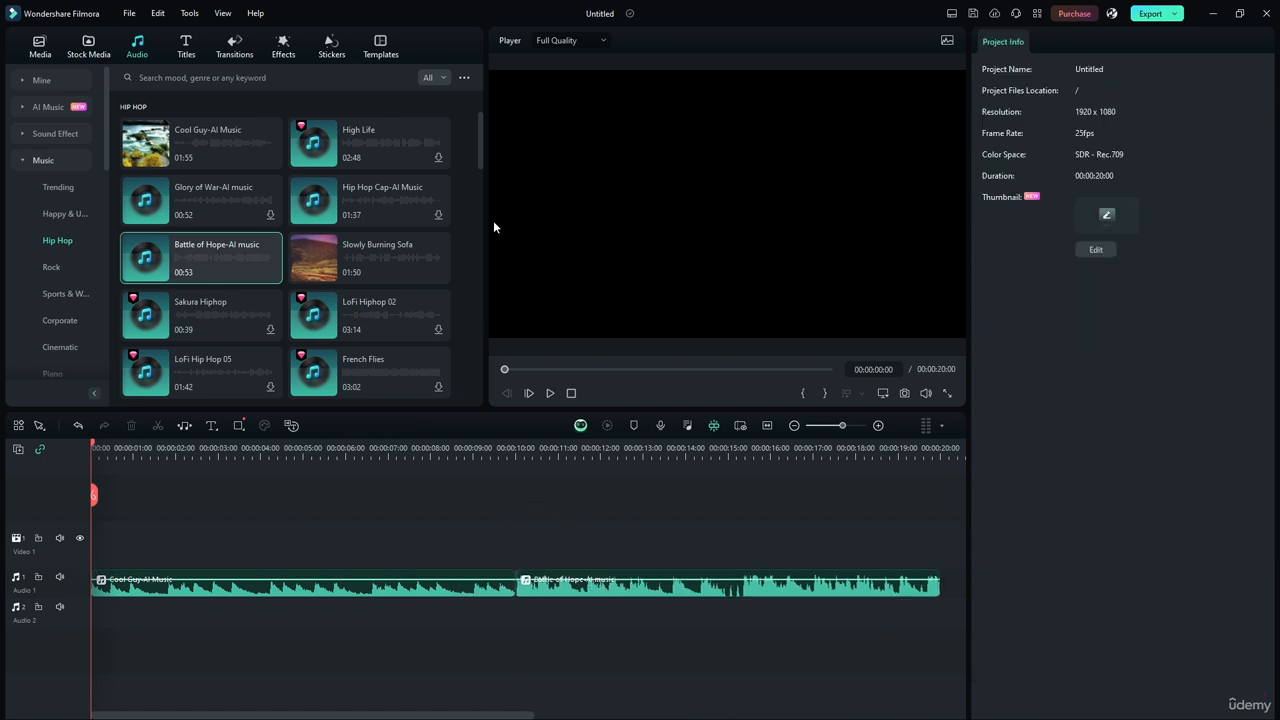
# Show the Audio Transitions category in the transitions library, with the filter set to All.
pyautogui.click(227, 44)
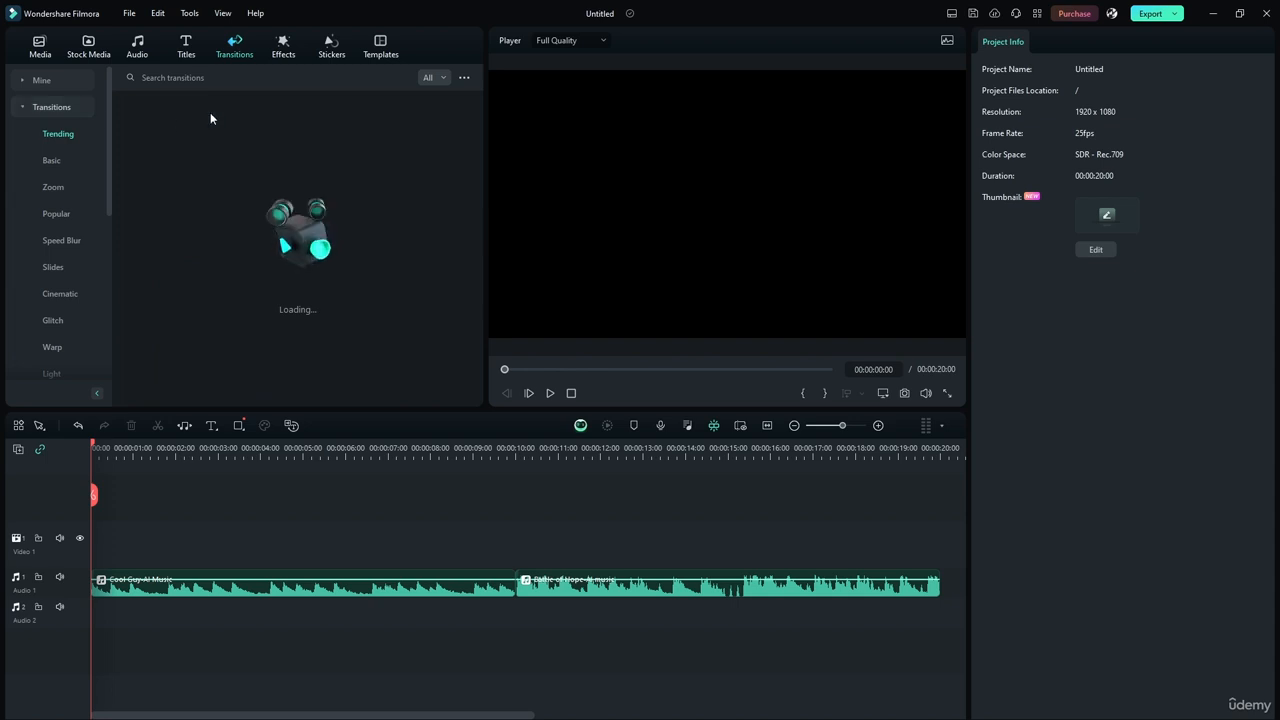
pyautogui.click(138, 47)
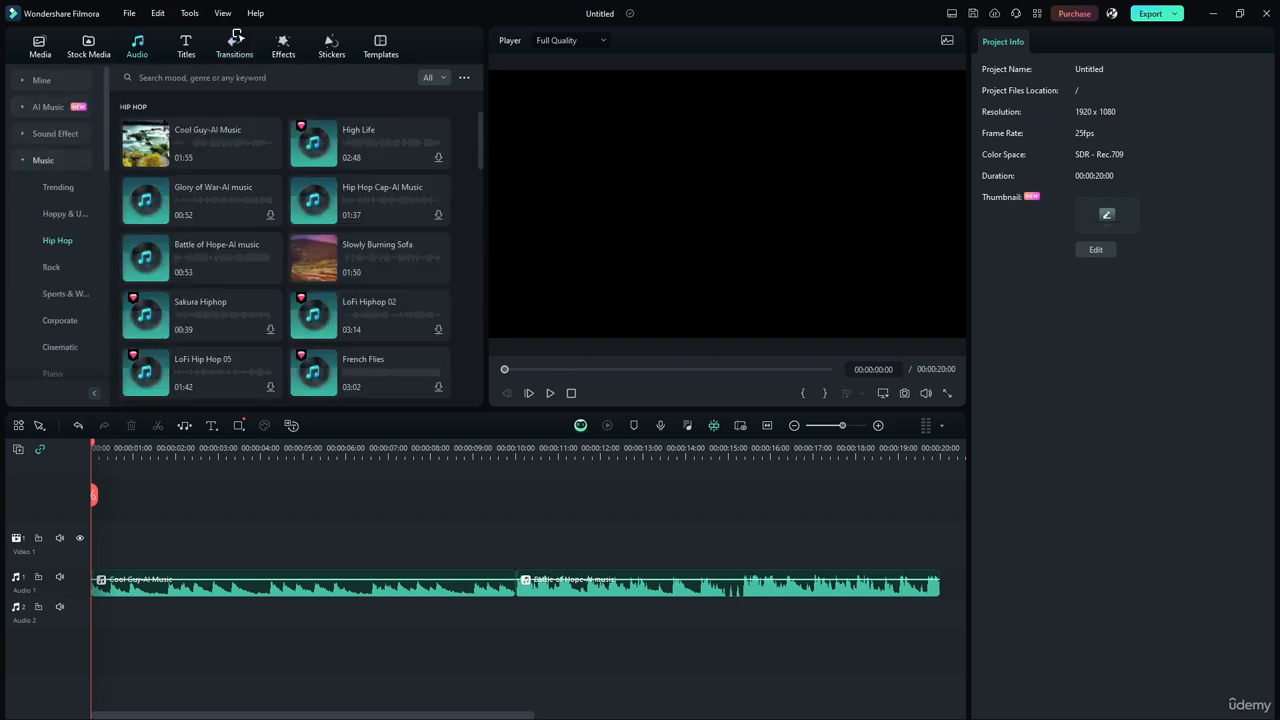
pyautogui.click(236, 44)
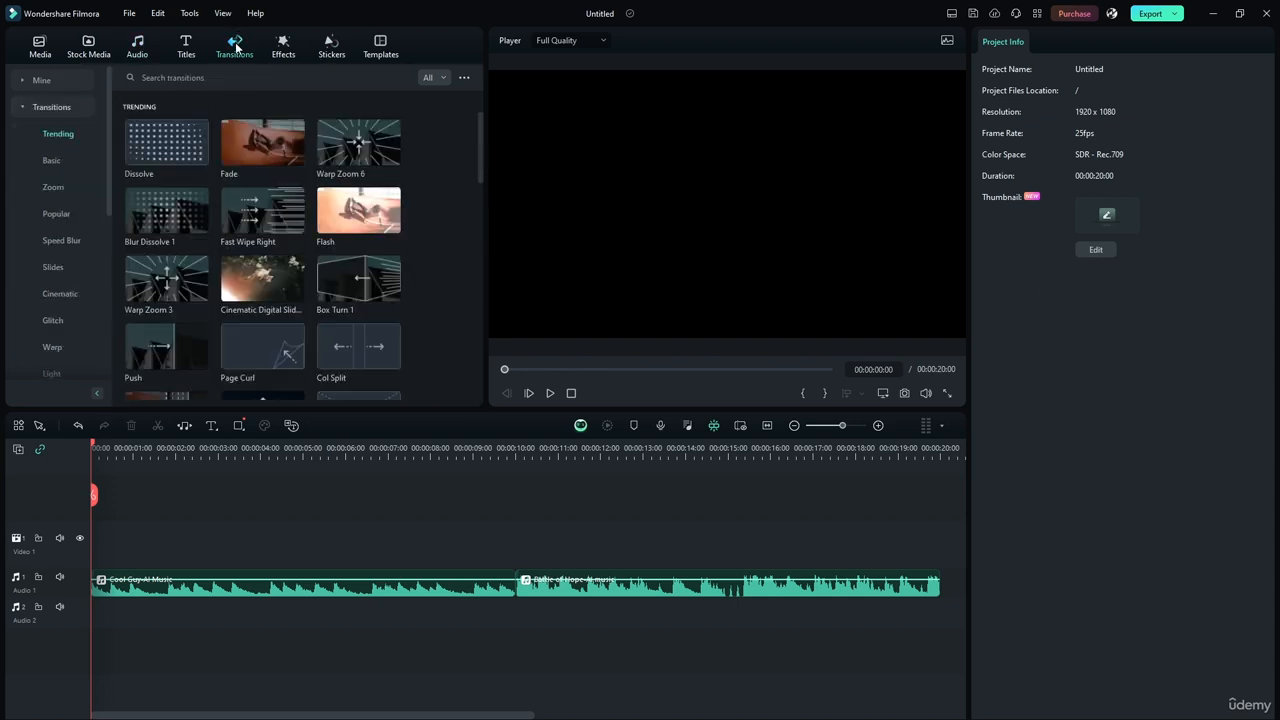
pyautogui.click(23, 108)
pyautogui.click(30, 134)
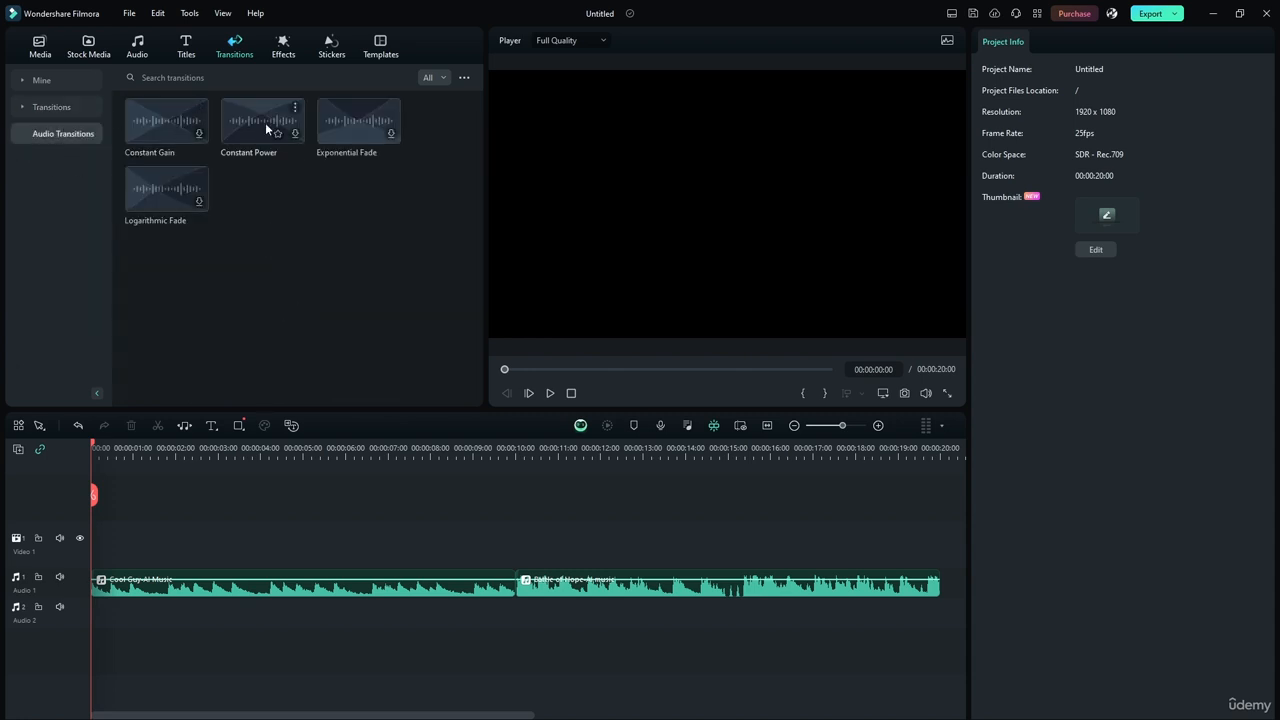
pyautogui.click(447, 80)
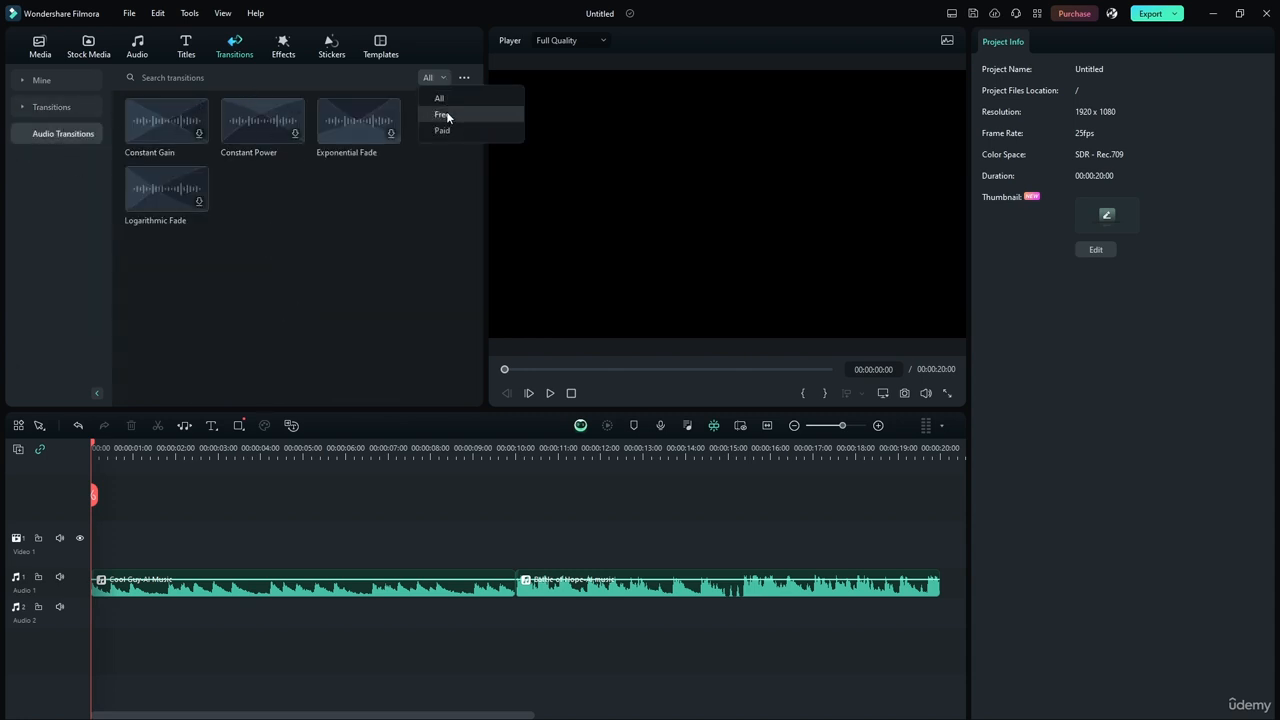
pyautogui.click(433, 101)
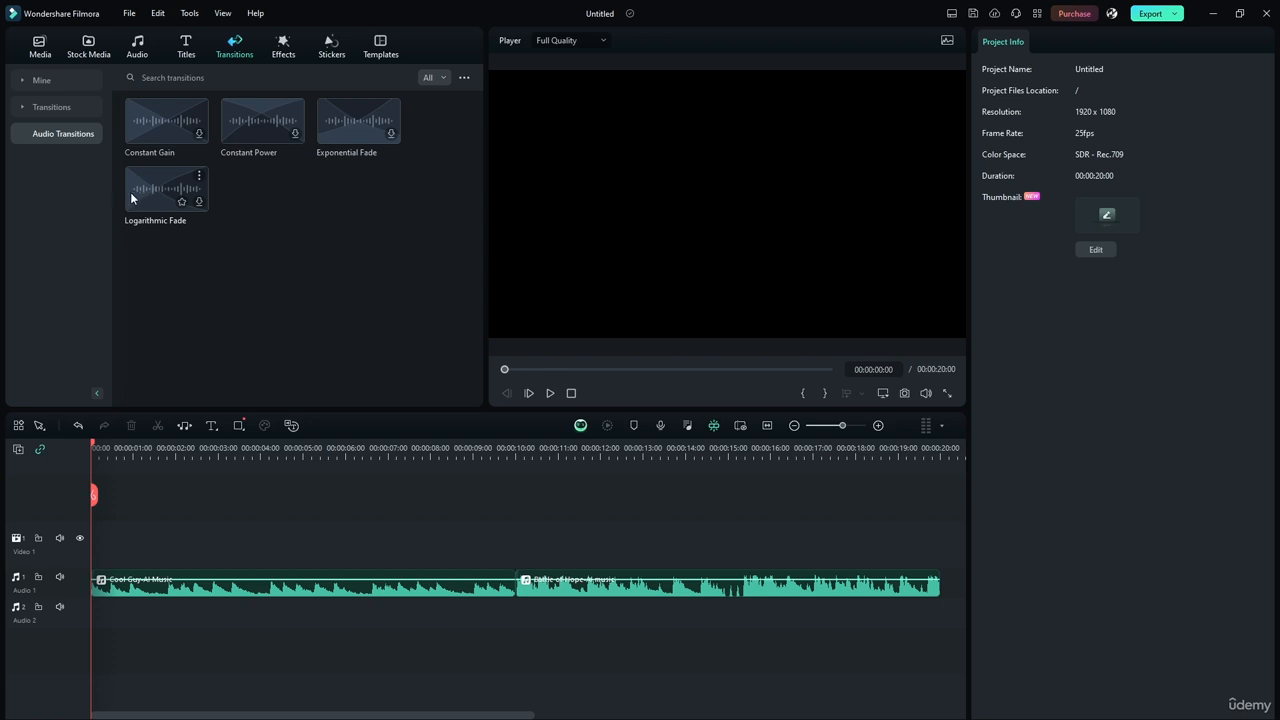
# Play back the junction between the Cool Guy and Battle of Hope clips twice without any transition.
pyautogui.moveTo(478, 454); pyautogui.dragTo(534, 447)
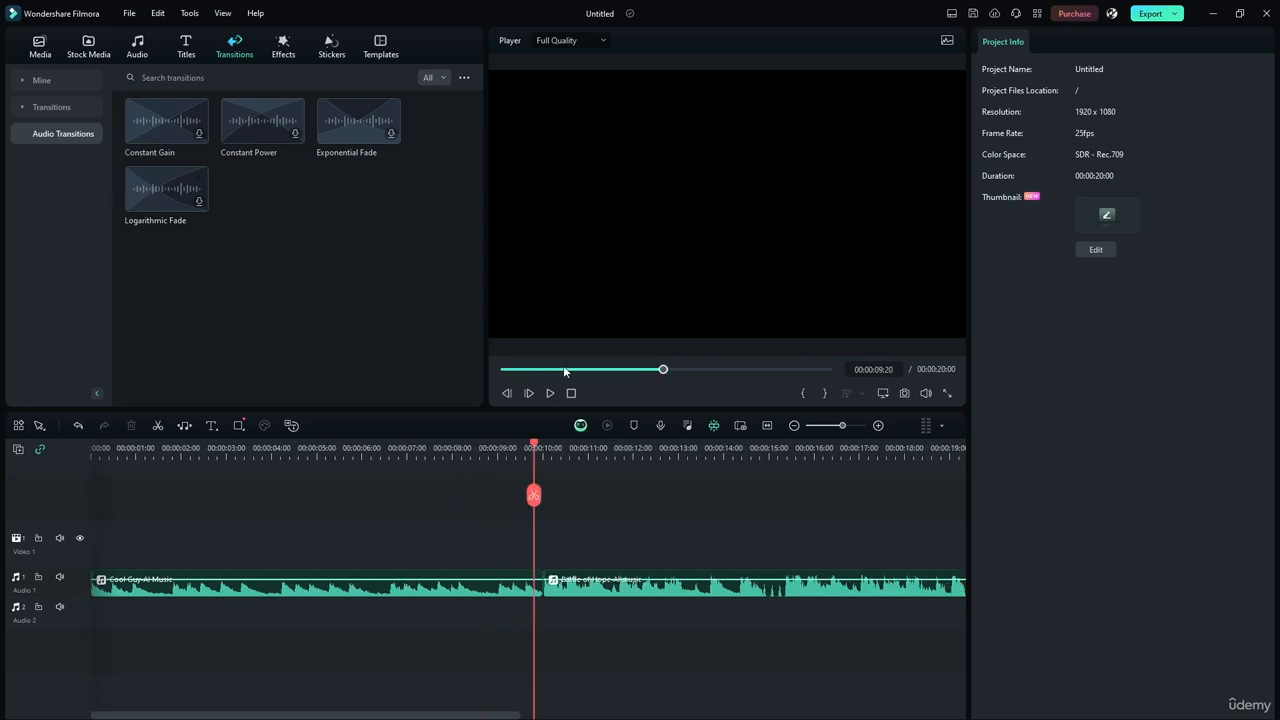
pyautogui.click(549, 393)
pyautogui.press('space')
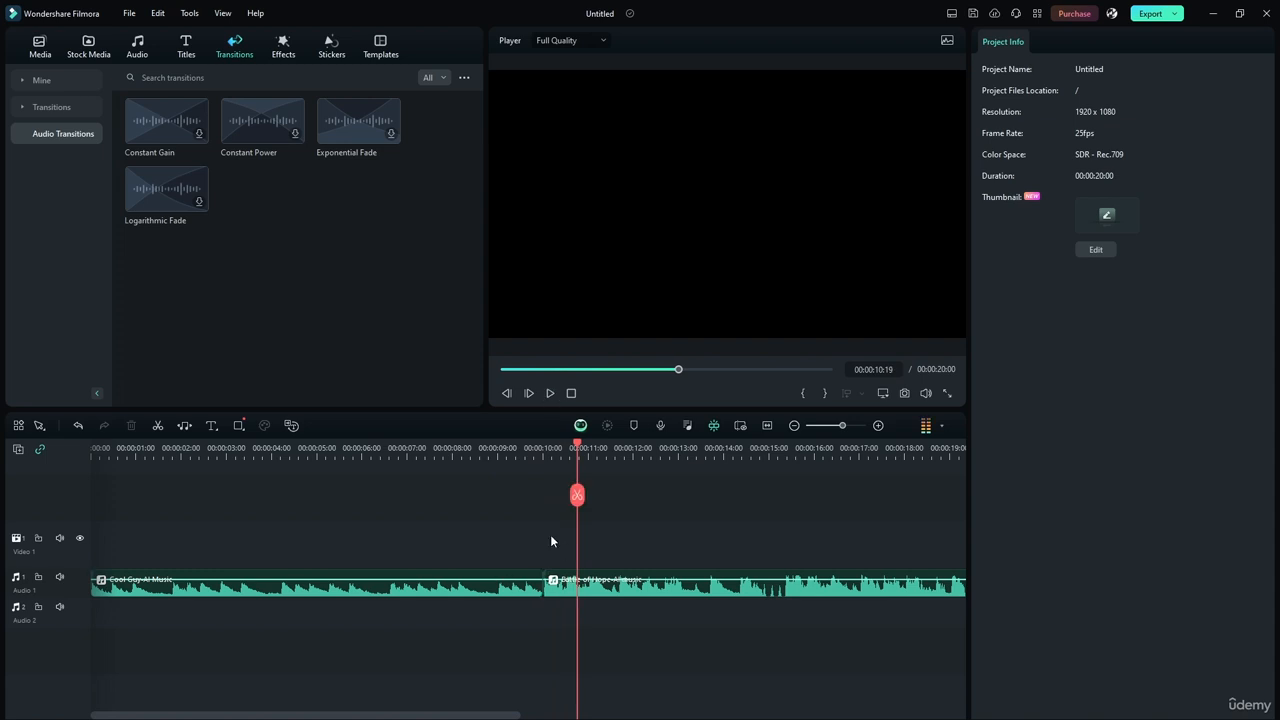
pyautogui.moveTo(576, 448); pyautogui.dragTo(514, 447)
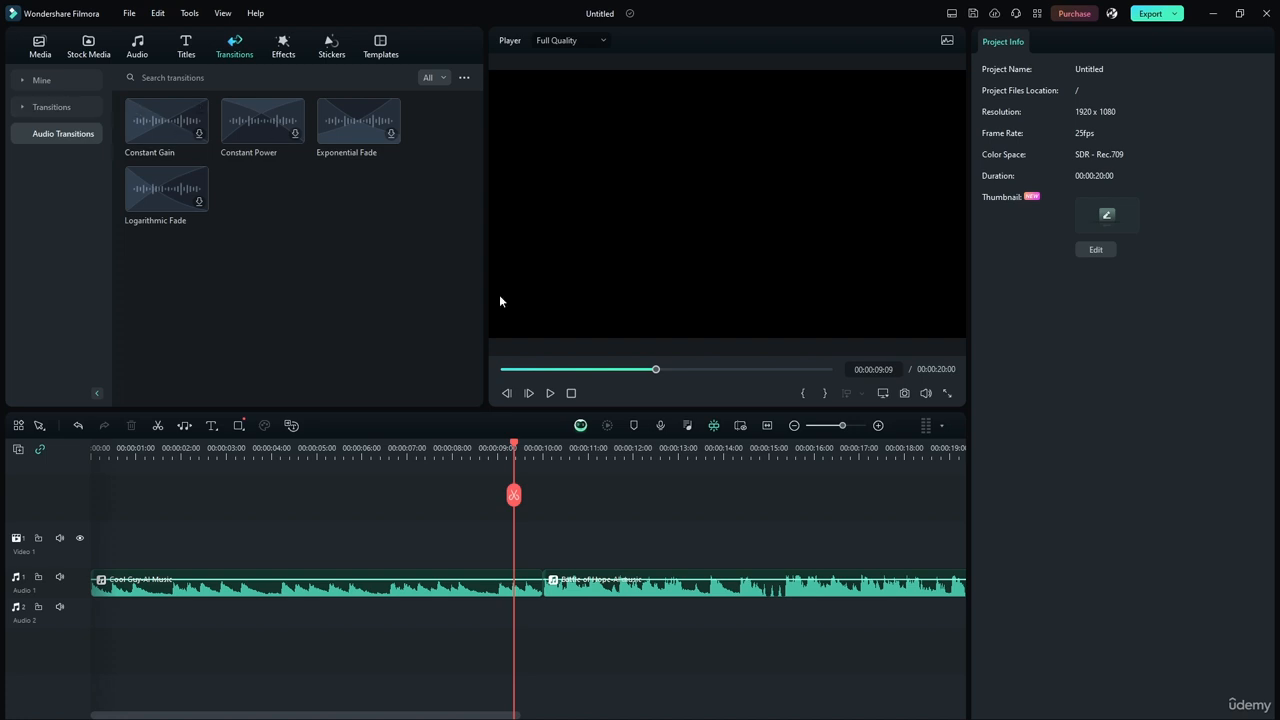
pyautogui.click(549, 393)
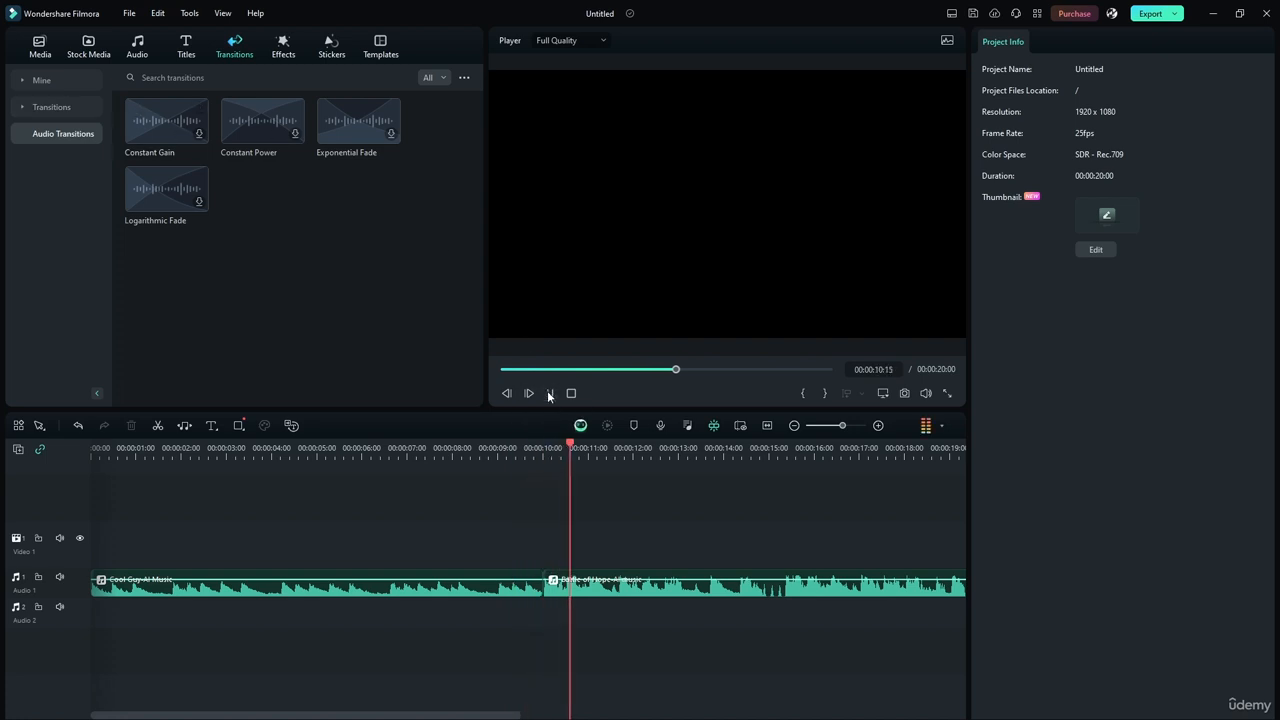
pyautogui.click(549, 393)
pyautogui.moveTo(577, 441); pyautogui.dragTo(499, 447)
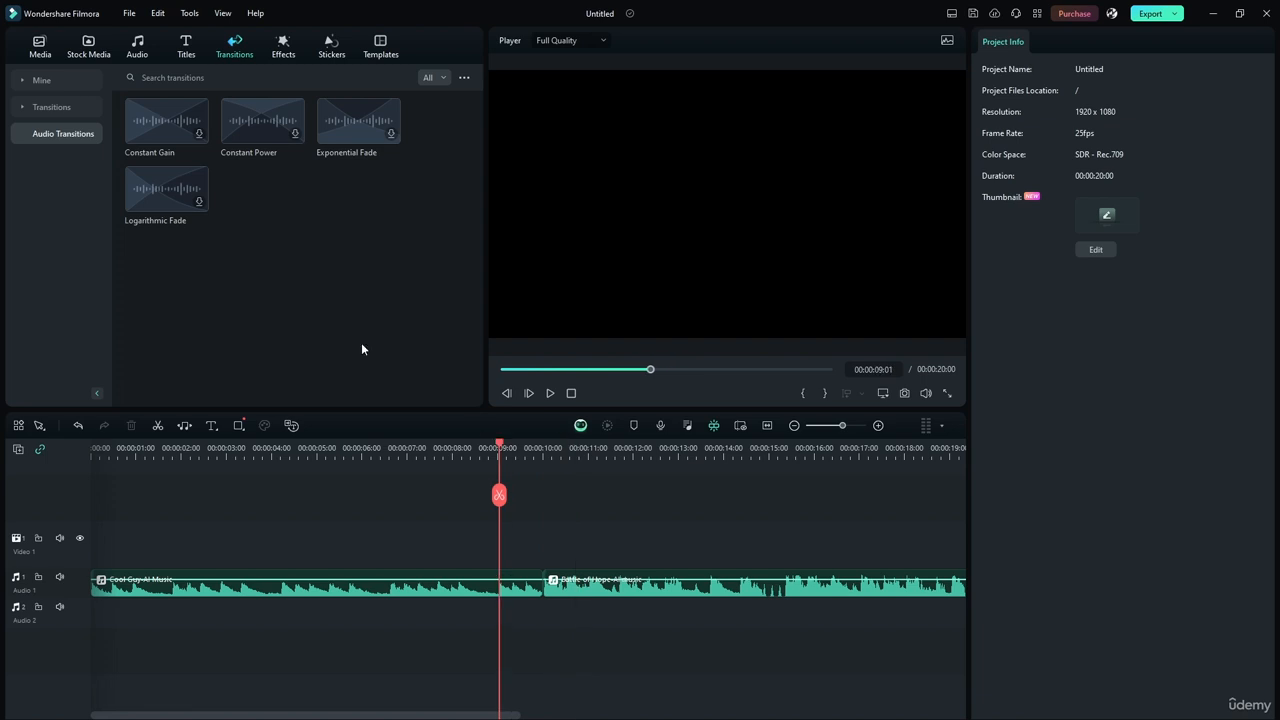
# Try the Constant Gain transition between the two music clips, play through it, and remove it.
pyautogui.moveTo(150, 123); pyautogui.dragTo(543, 586)
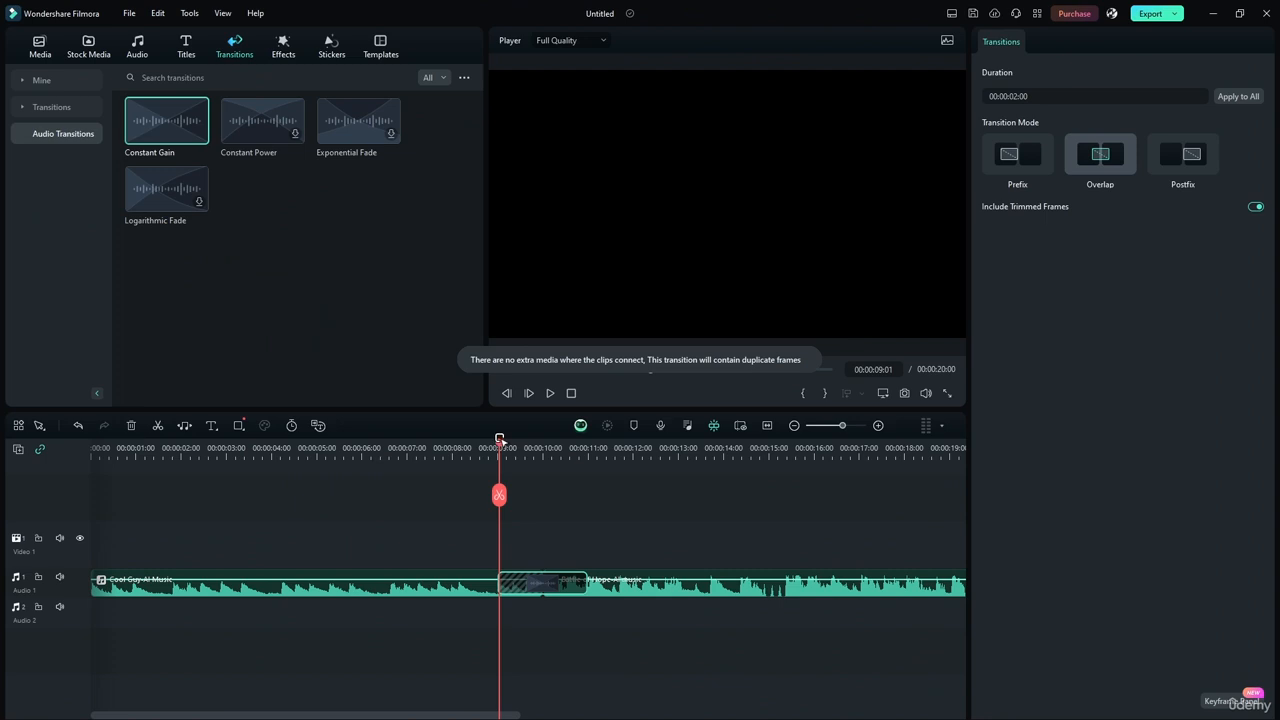
pyautogui.moveTo(499, 442); pyautogui.dragTo(415, 443)
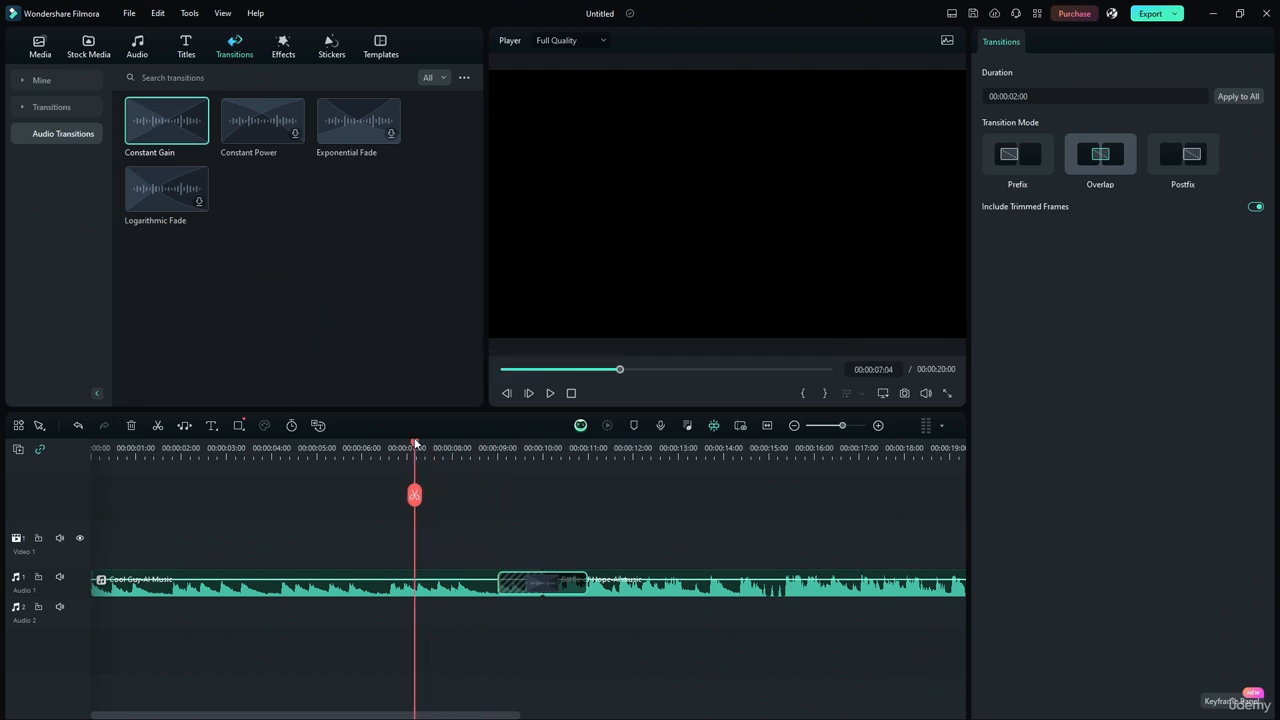
pyautogui.click(550, 393)
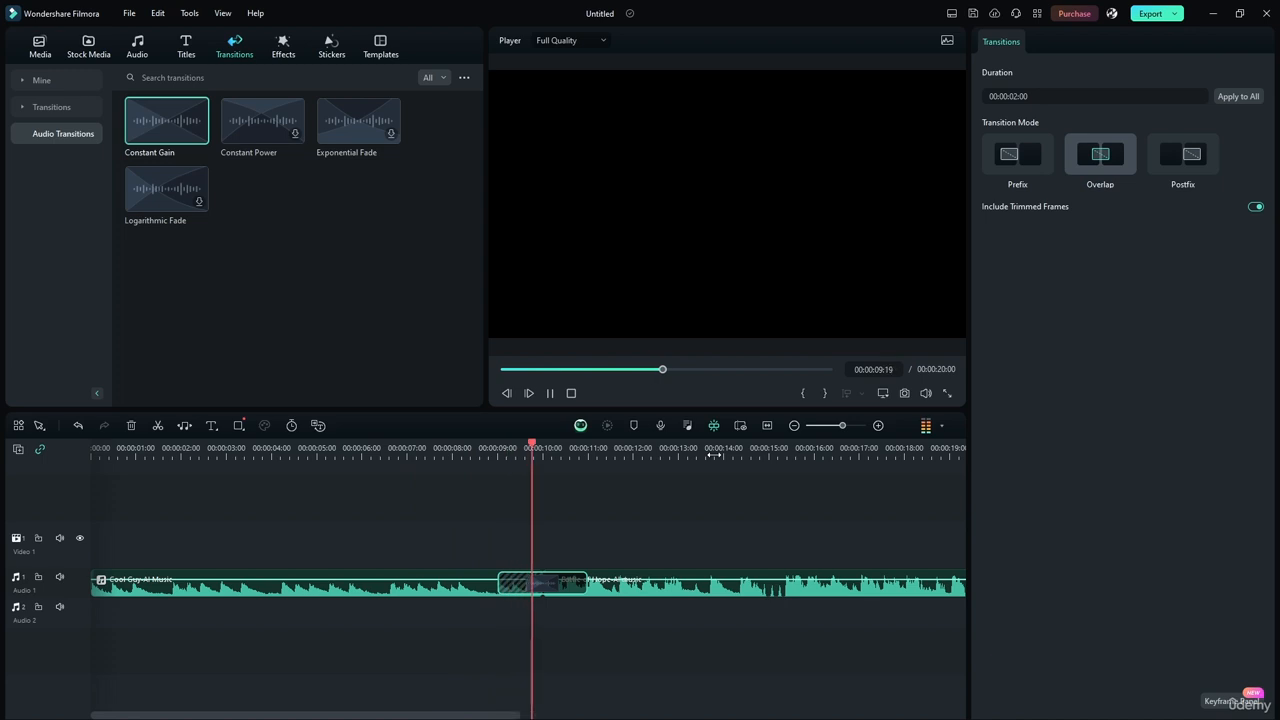
pyautogui.click(545, 395)
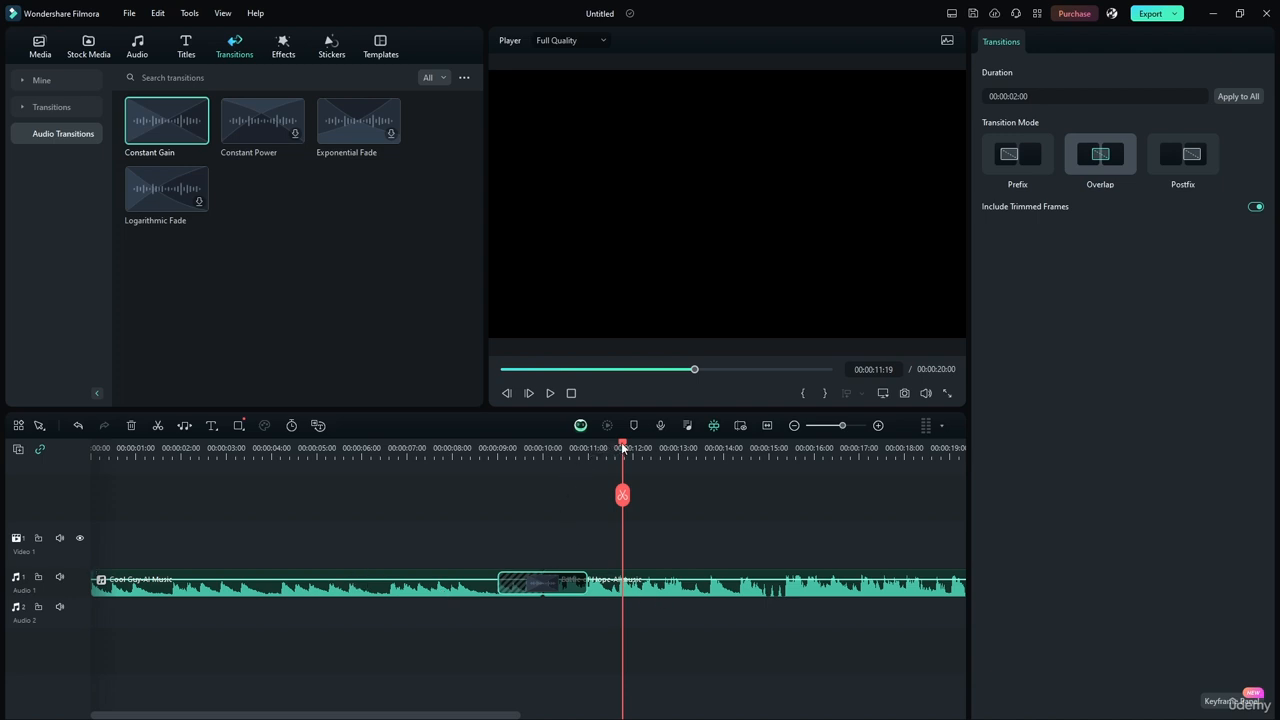
pyautogui.press('Delete')
# Examine the waveform closely around the junction, from the last frames of Cool Guy to the first frames of Battle of Hope.
pyautogui.scroll(5, 549, 610)
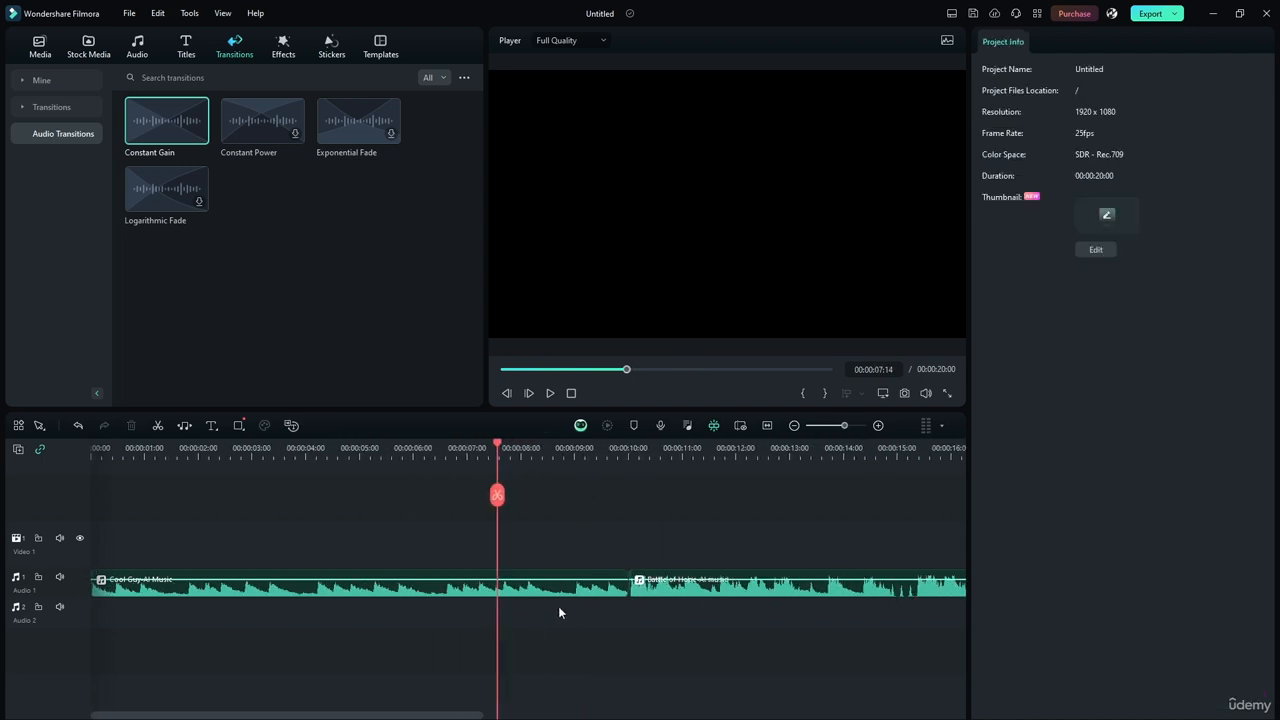
pyautogui.scroll(3, 746, 614)
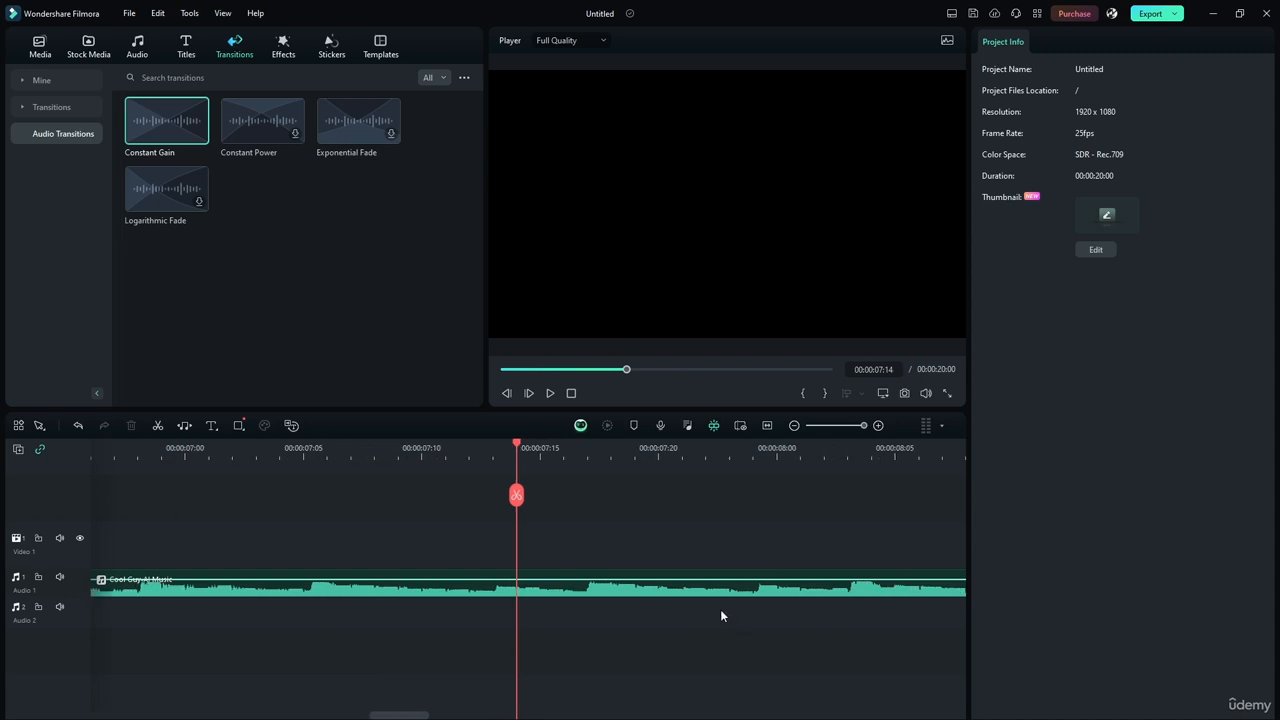
pyautogui.moveTo(512, 443); pyautogui.dragTo(622, 510)
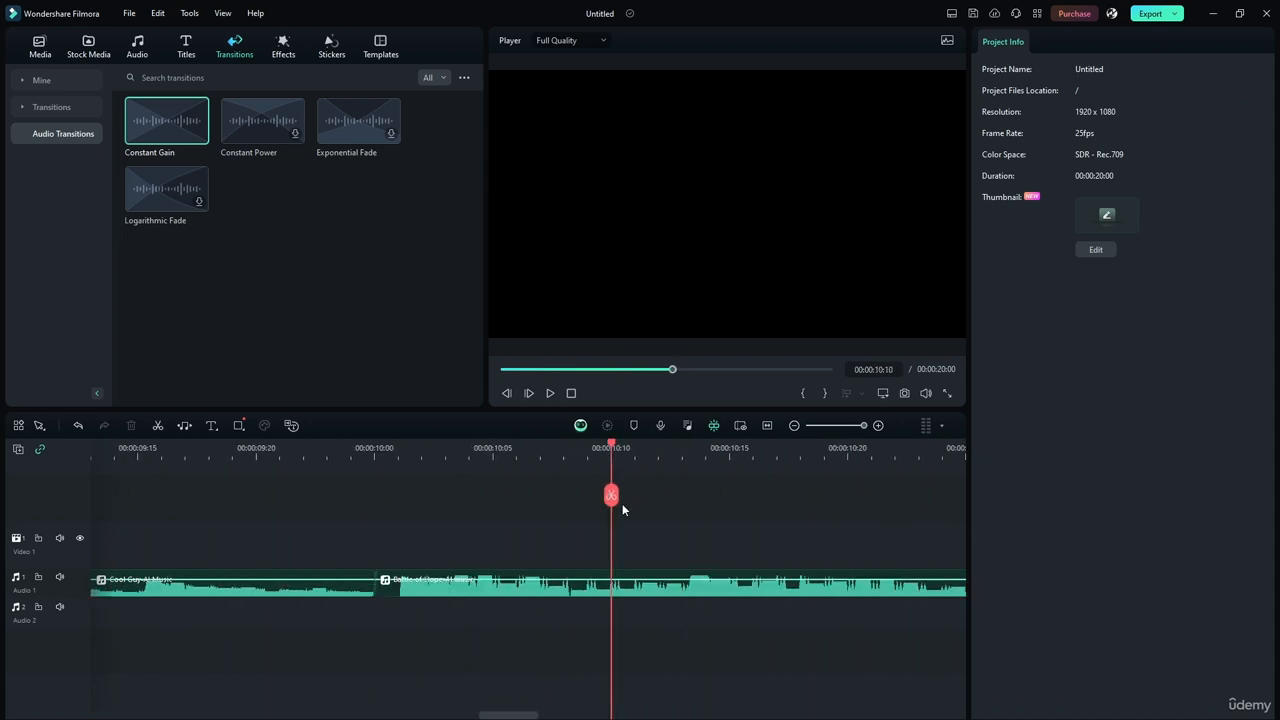
pyautogui.moveTo(597, 447); pyautogui.dragTo(398, 447)
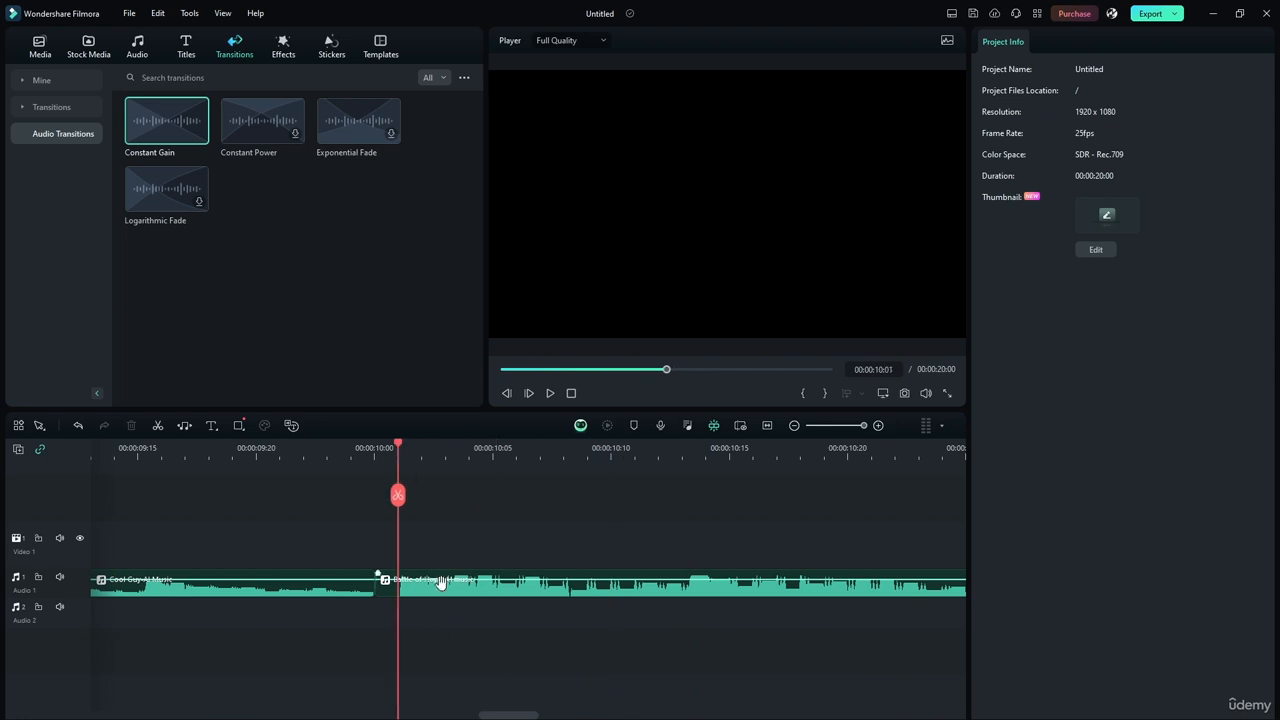
pyautogui.click(409, 588)
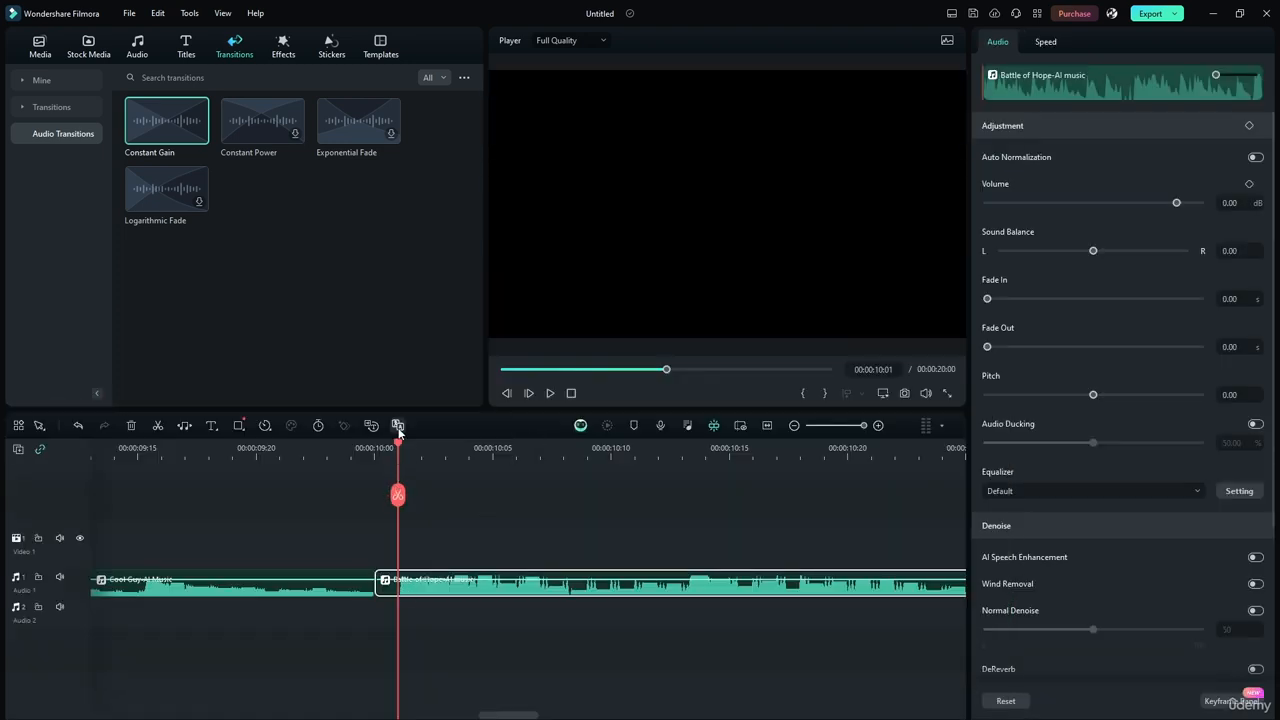
pyautogui.moveTo(398, 446); pyautogui.dragTo(345, 615)
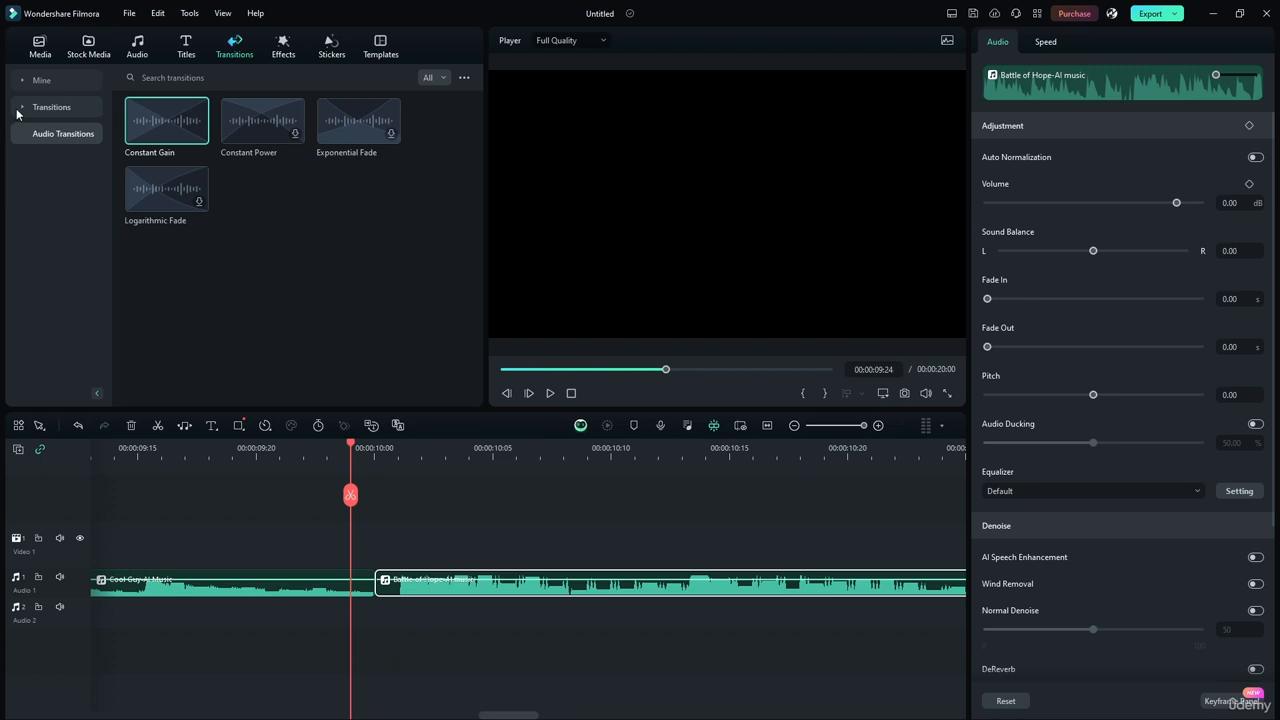
# Apply the Logarithmic Fade audio transition at the junction of the two clips and play through it from about 7 seconds.
pyautogui.click(20, 108)
pyautogui.click(18, 110)
pyautogui.click(45, 135)
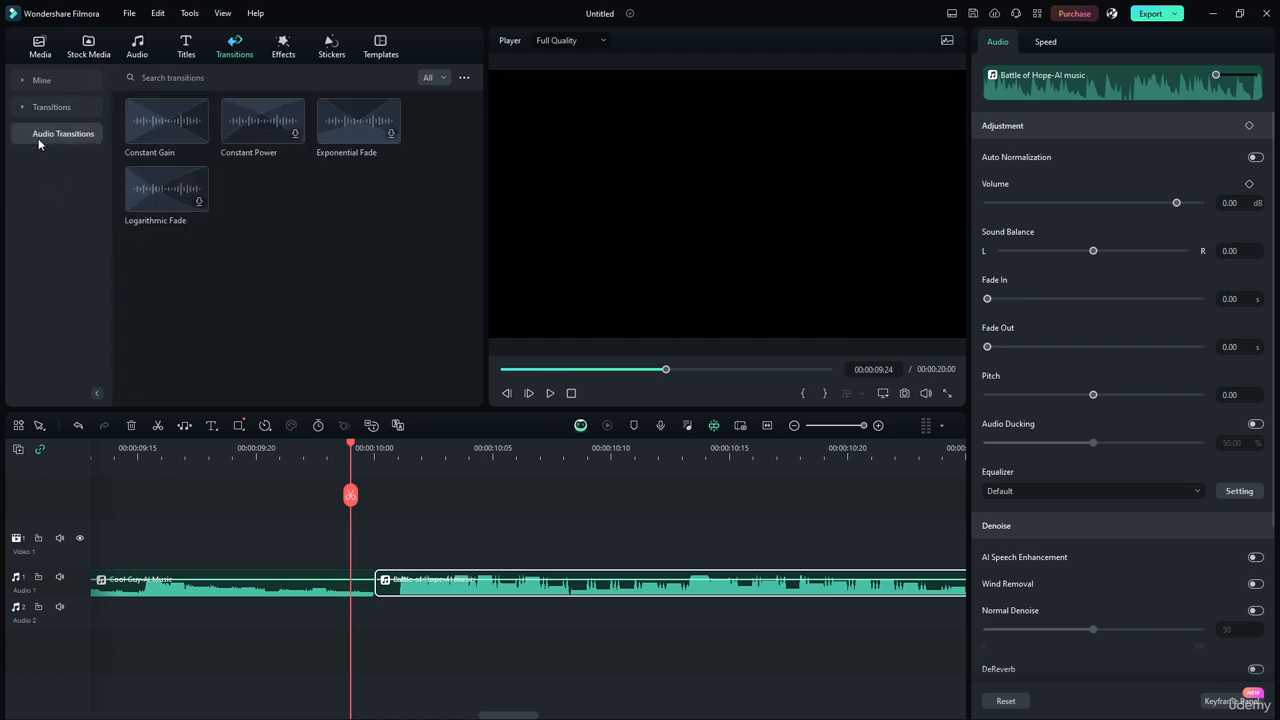
pyautogui.moveTo(148, 184); pyautogui.dragTo(372, 583)
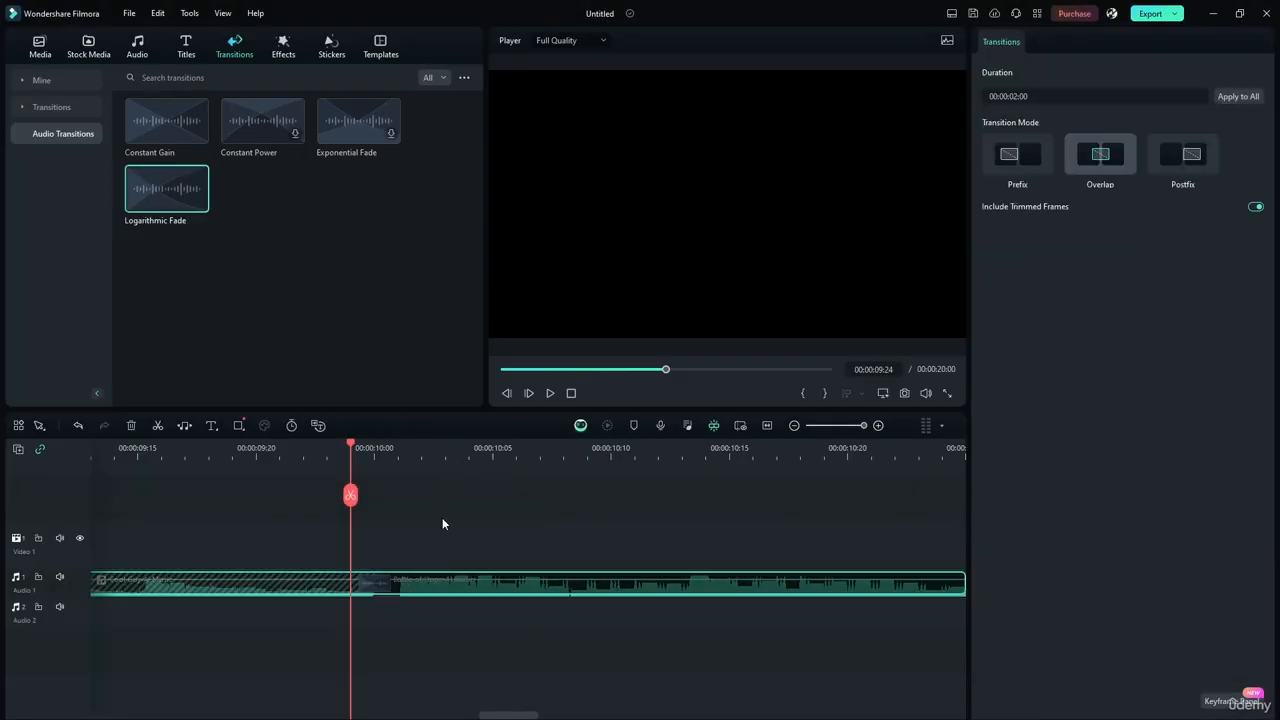
pyautogui.moveTo(863, 425); pyautogui.dragTo(842, 425)
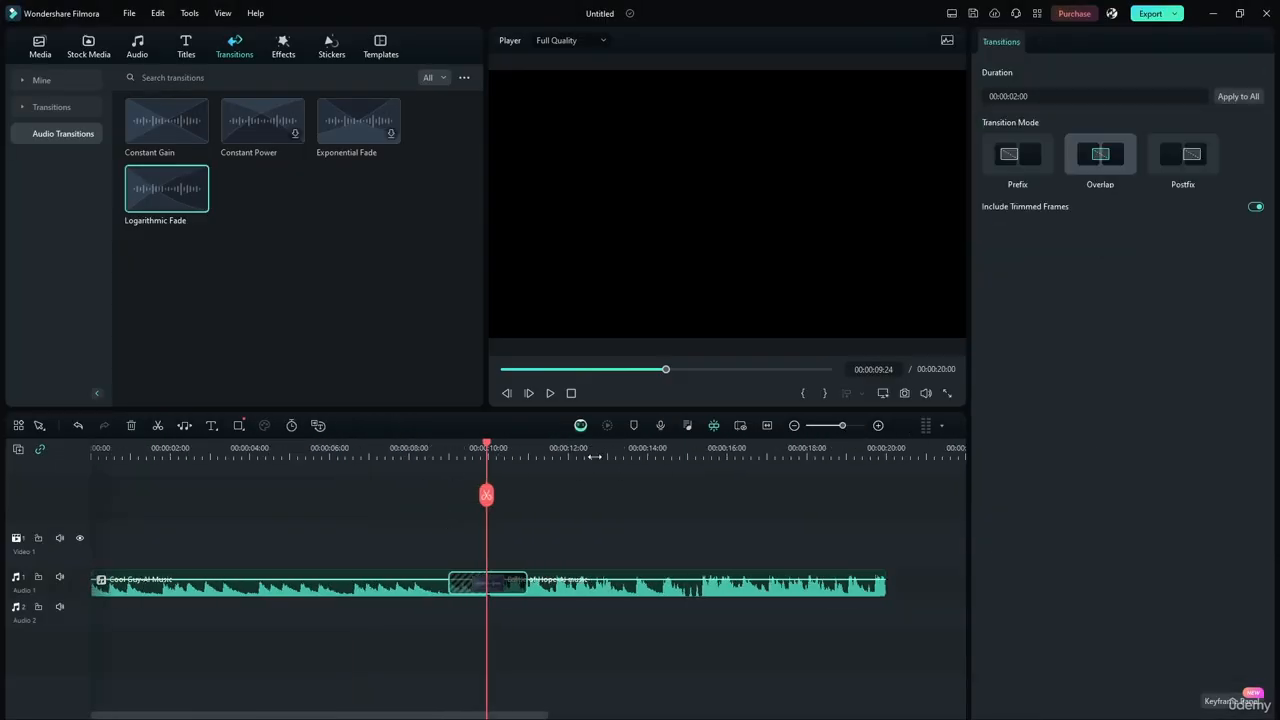
pyautogui.moveTo(487, 452); pyautogui.dragTo(403, 450)
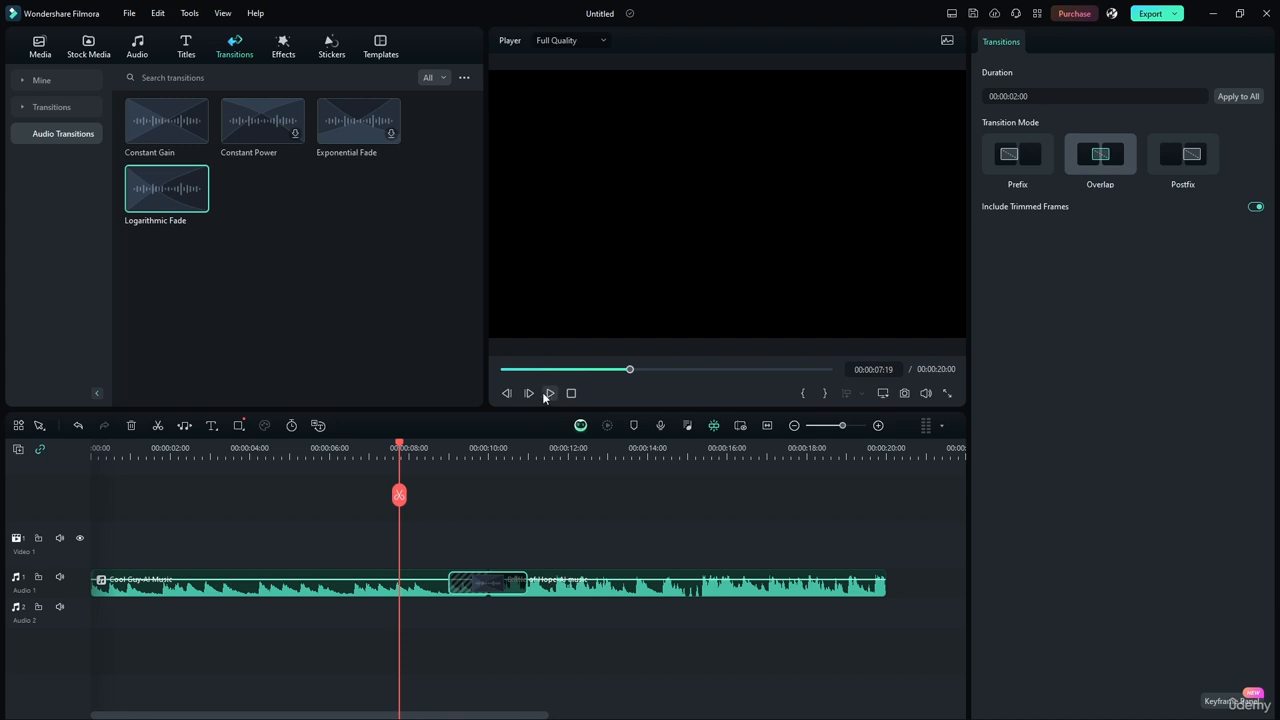
pyautogui.click(548, 393)
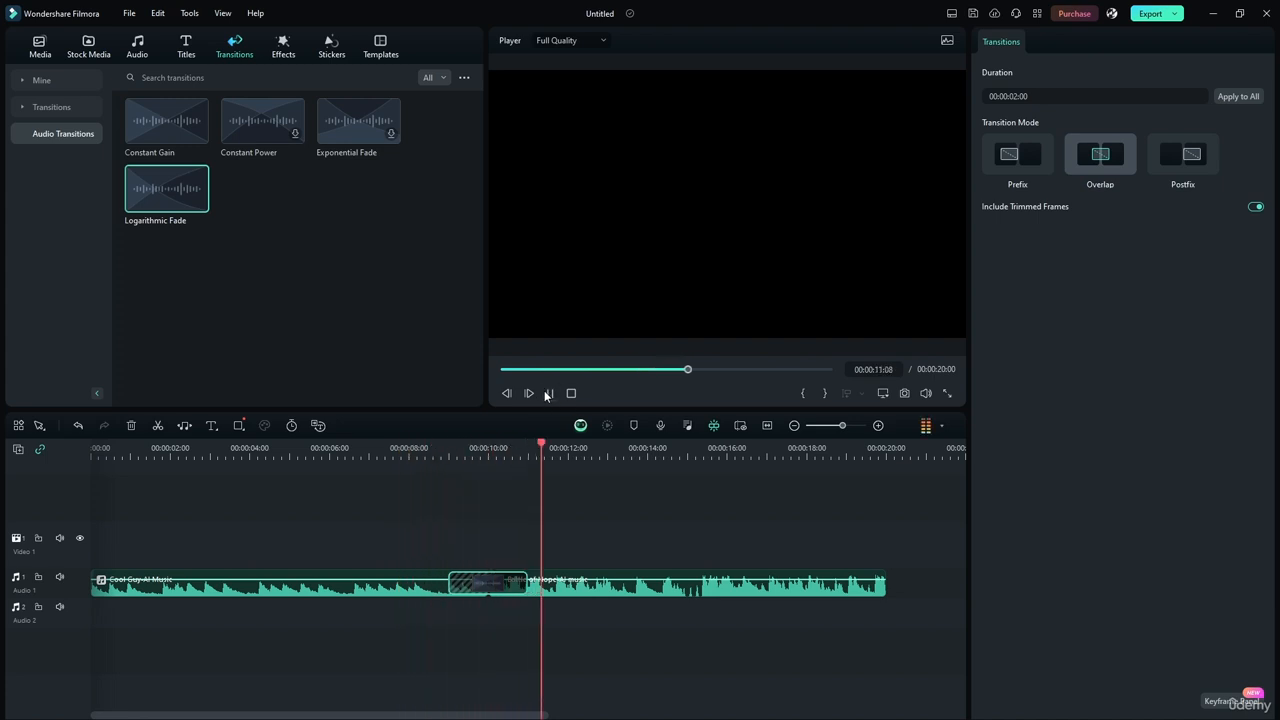
pyautogui.click(548, 393)
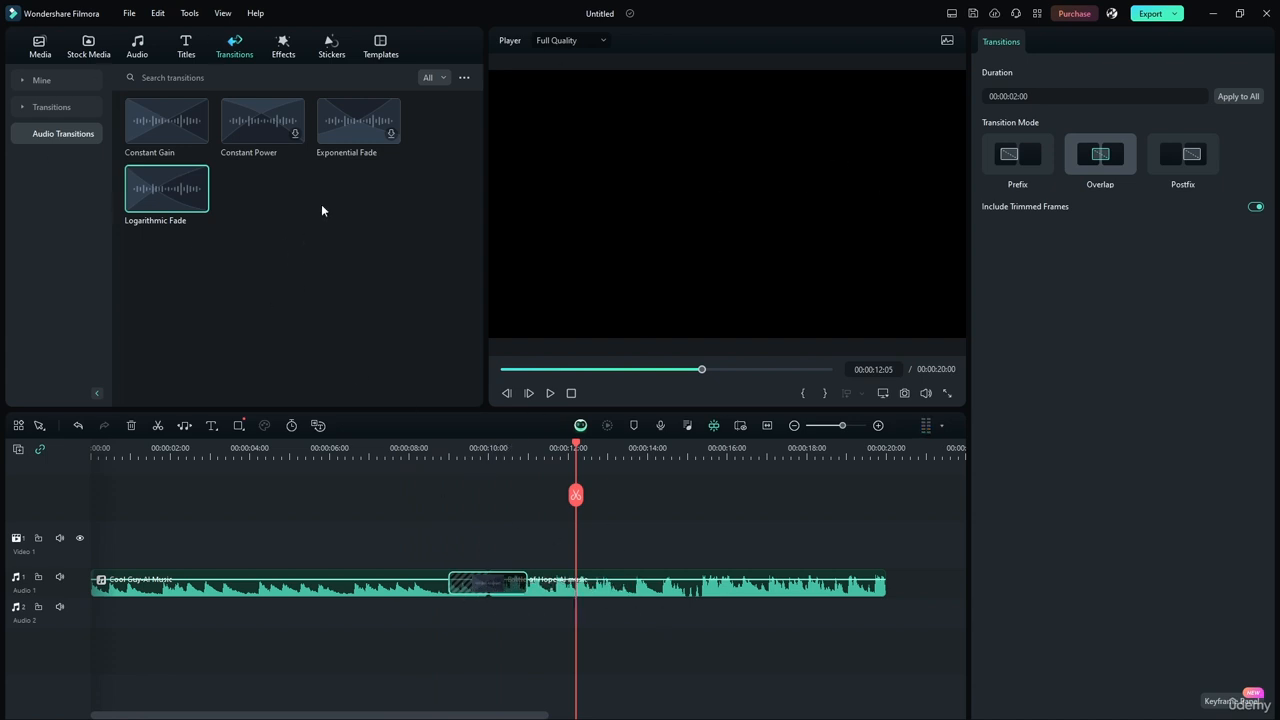
# Replace the transition between the clips with Exponential Fade and play through it from about 8 seconds.
pyautogui.click(458, 495)
pyautogui.moveTo(340, 128); pyautogui.dragTo(462, 560)
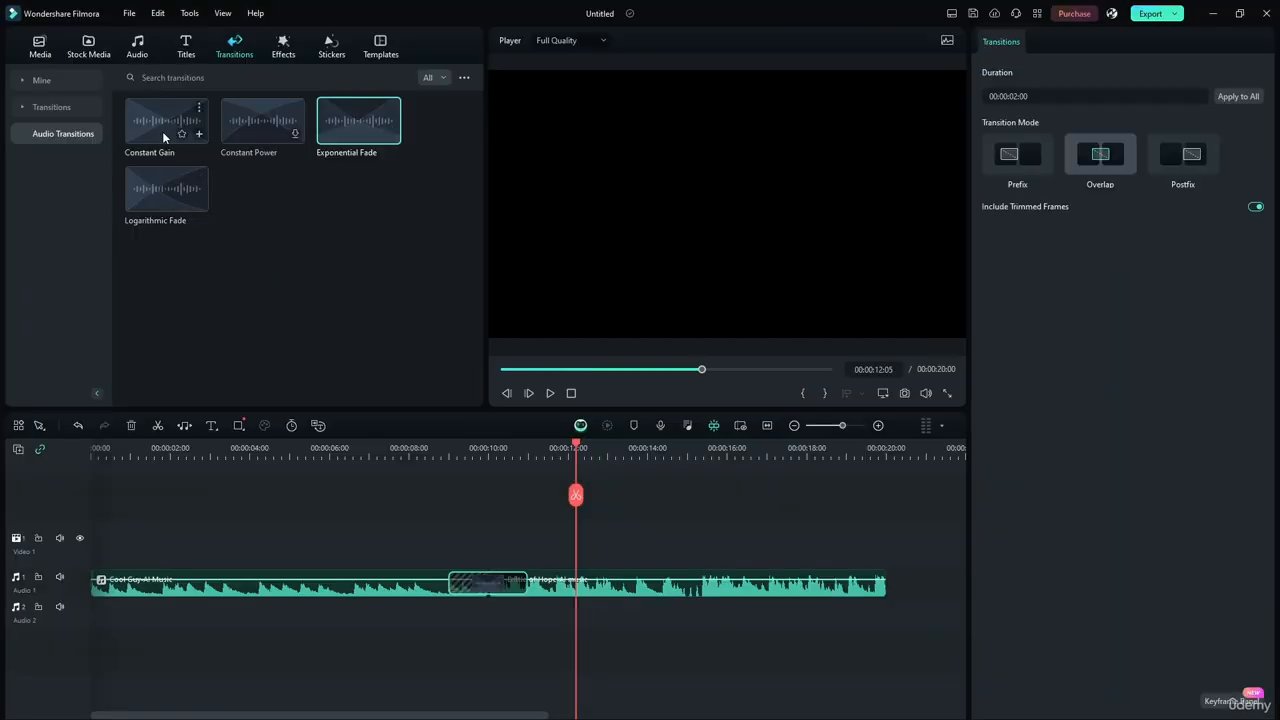
pyautogui.moveTo(580, 447); pyautogui.dragTo(410, 447)
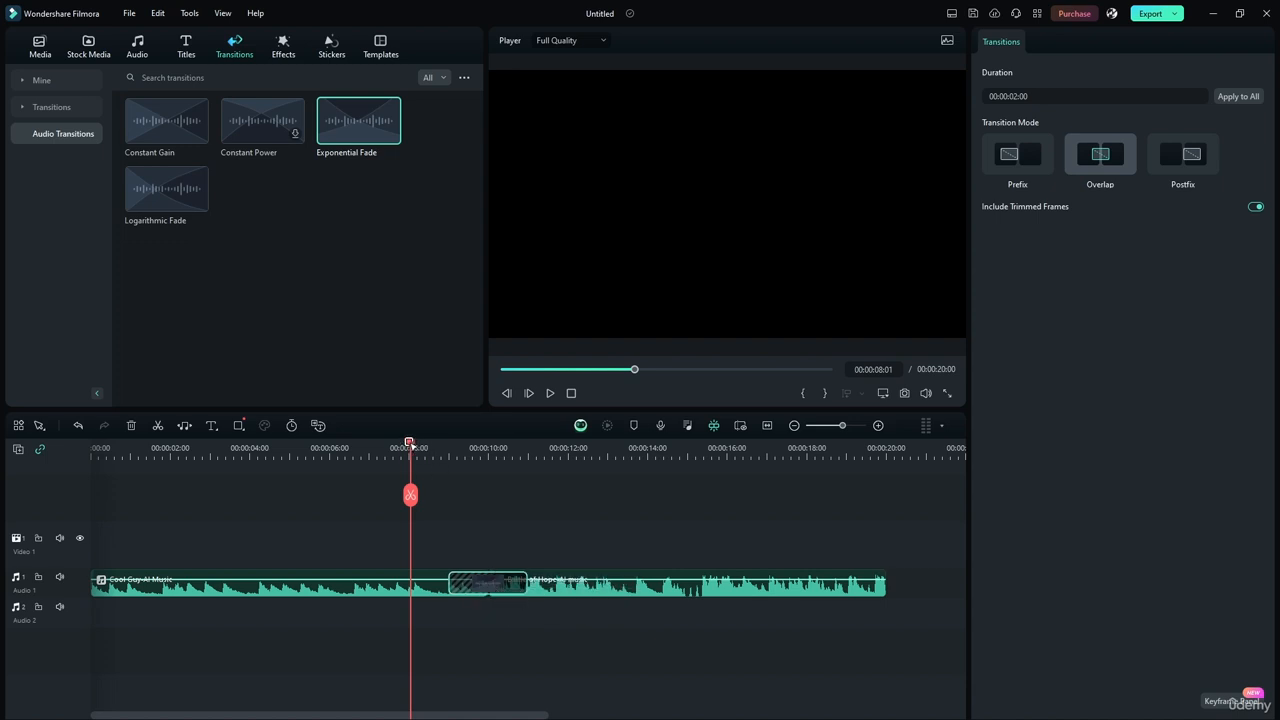
pyautogui.moveTo(409, 449)
pyautogui.mouseDown()
pyautogui.moveTo(434, 449)
pyautogui.moveTo(422, 449)
pyautogui.mouseUp()
pyautogui.click(549, 394)
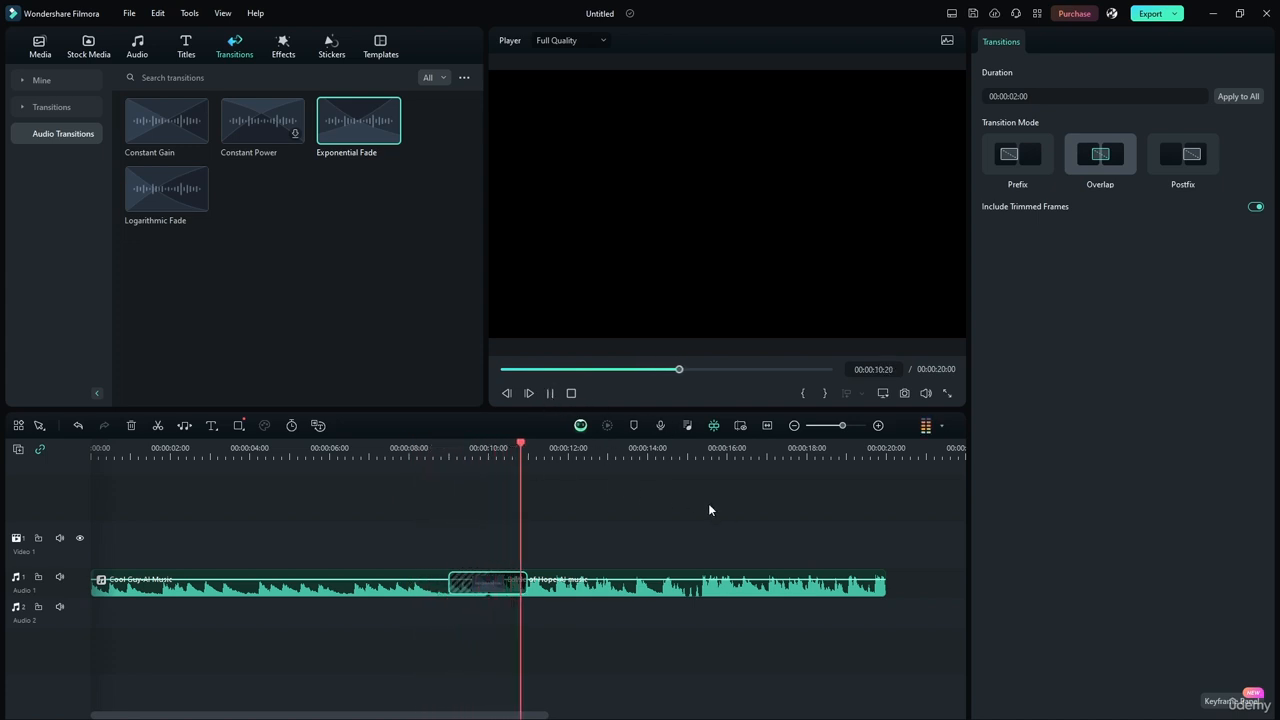
pyautogui.click(550, 394)
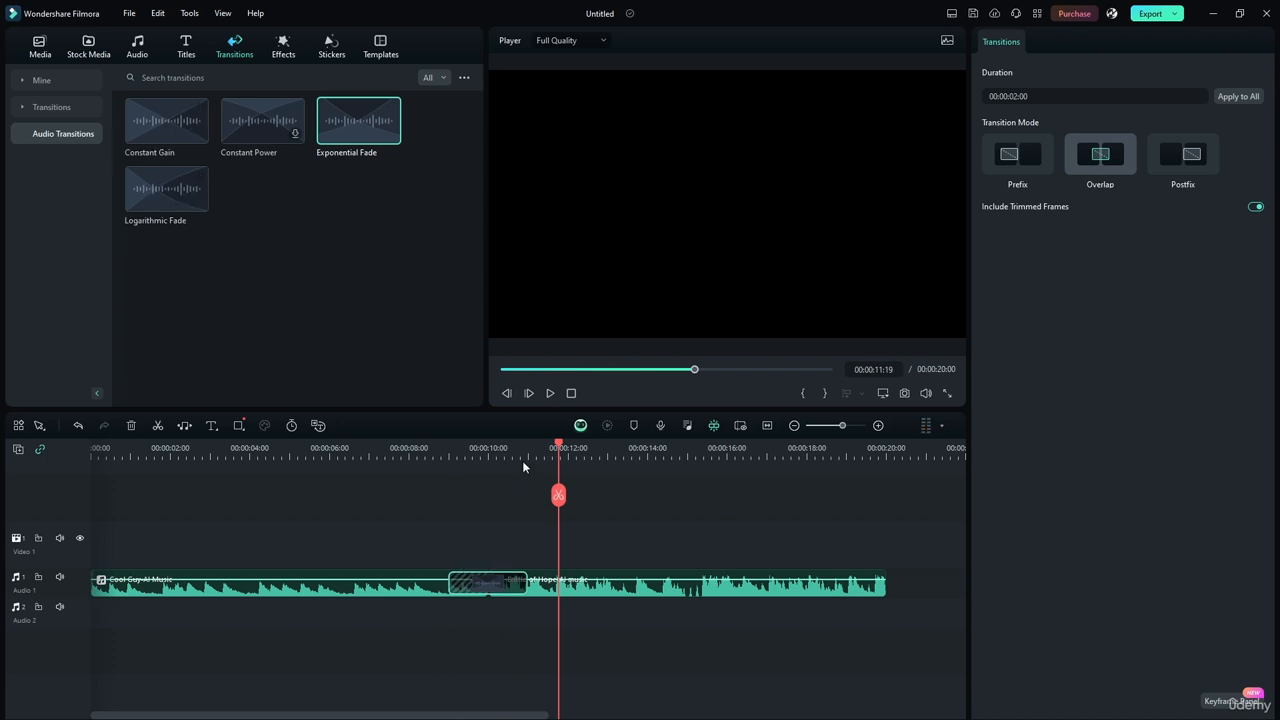
# Swap the Exponential Fade for the Constant Power transition at the junction and play through it.
pyautogui.press('Delete')
pyautogui.moveTo(275, 131); pyautogui.dragTo(490, 582)
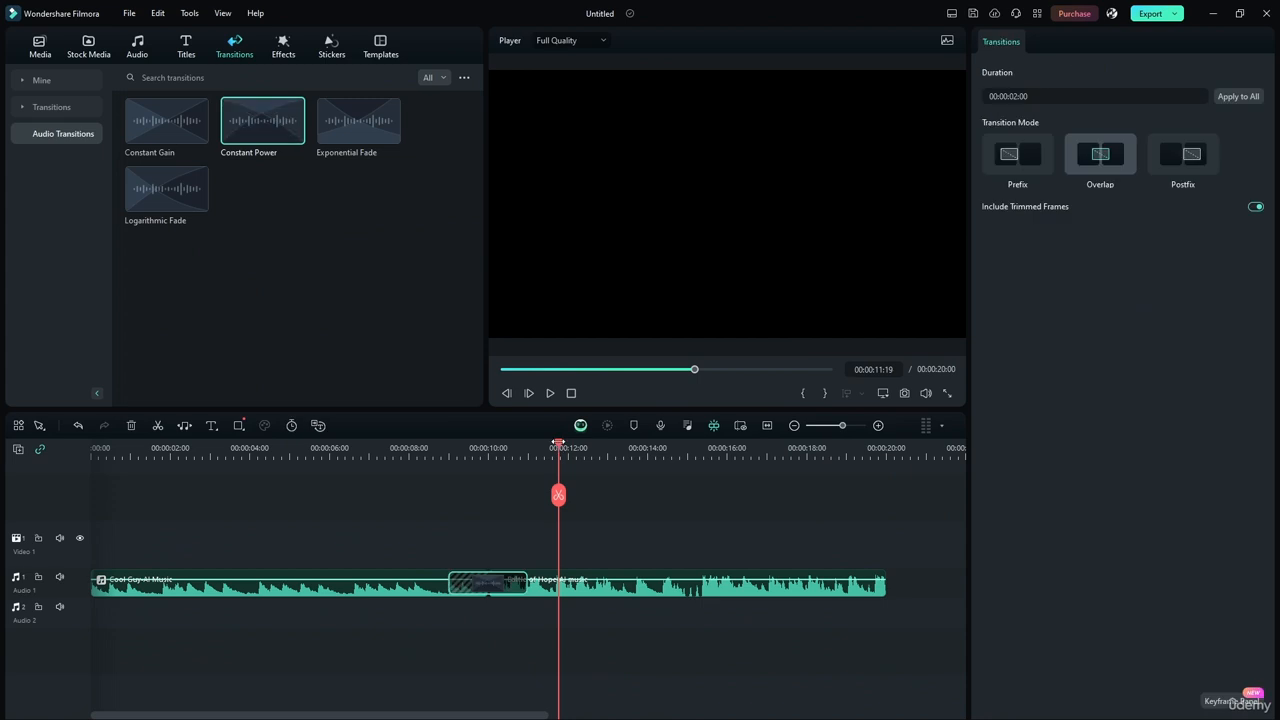
pyautogui.moveTo(560, 446); pyautogui.dragTo(436, 448)
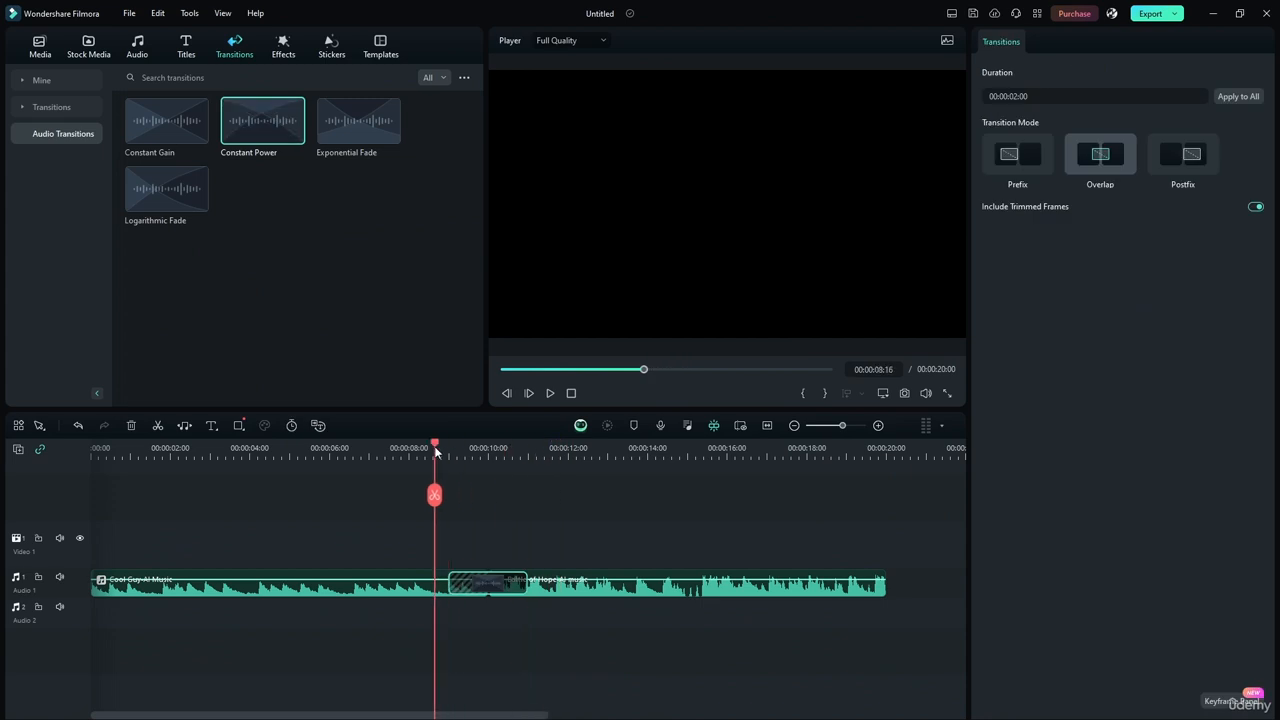
pyautogui.click(548, 393)
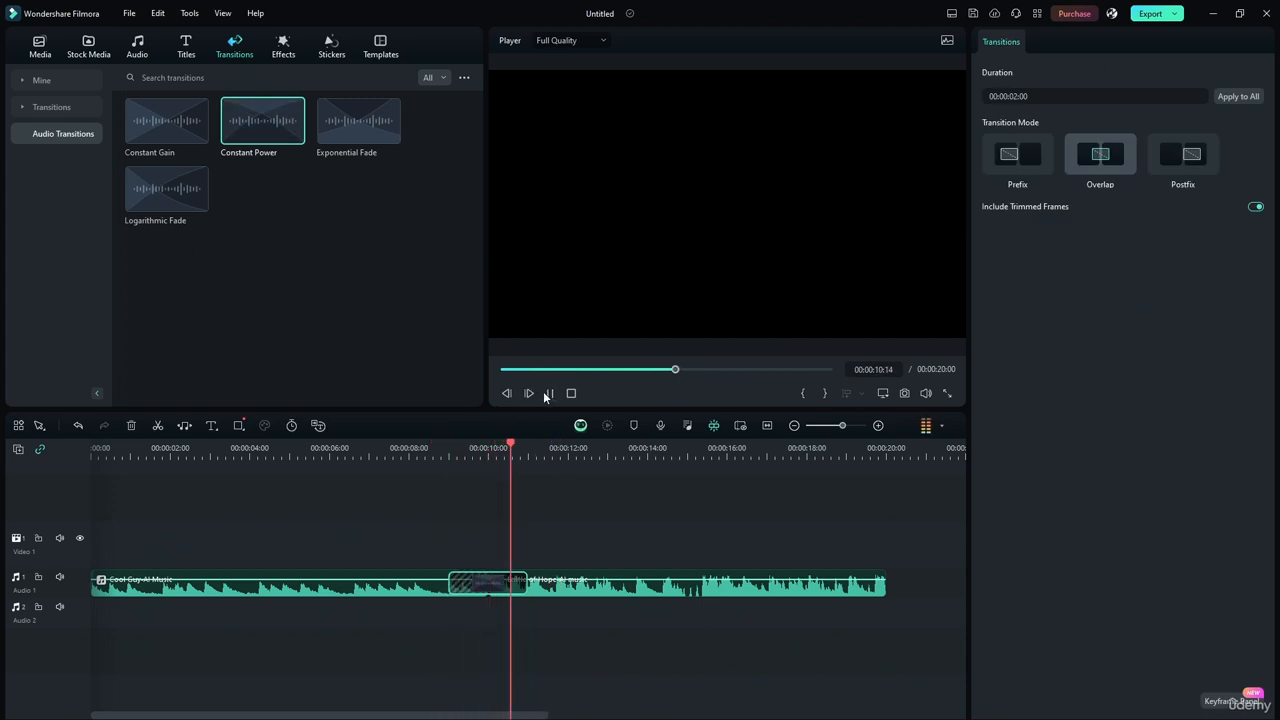
pyautogui.click(545, 394)
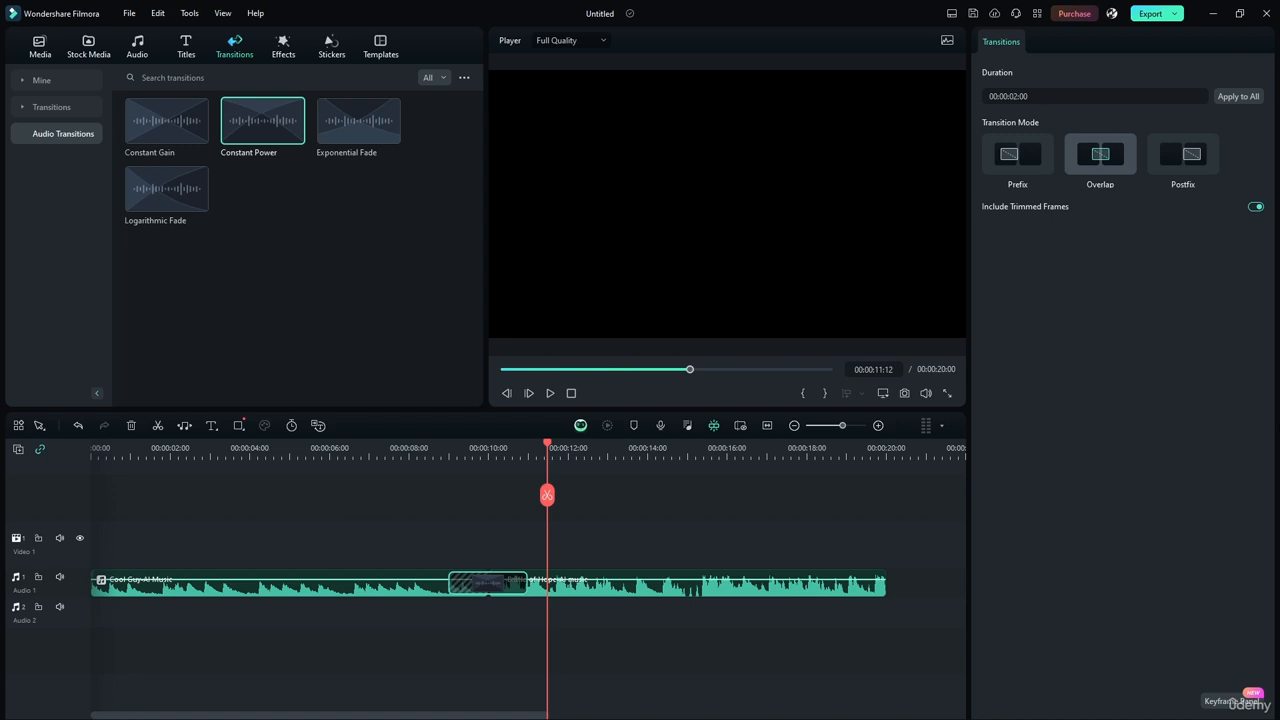
# Remove the Constant Power transition and delete the Battle of Hope clip from Audio 1.
pyautogui.press('Delete')
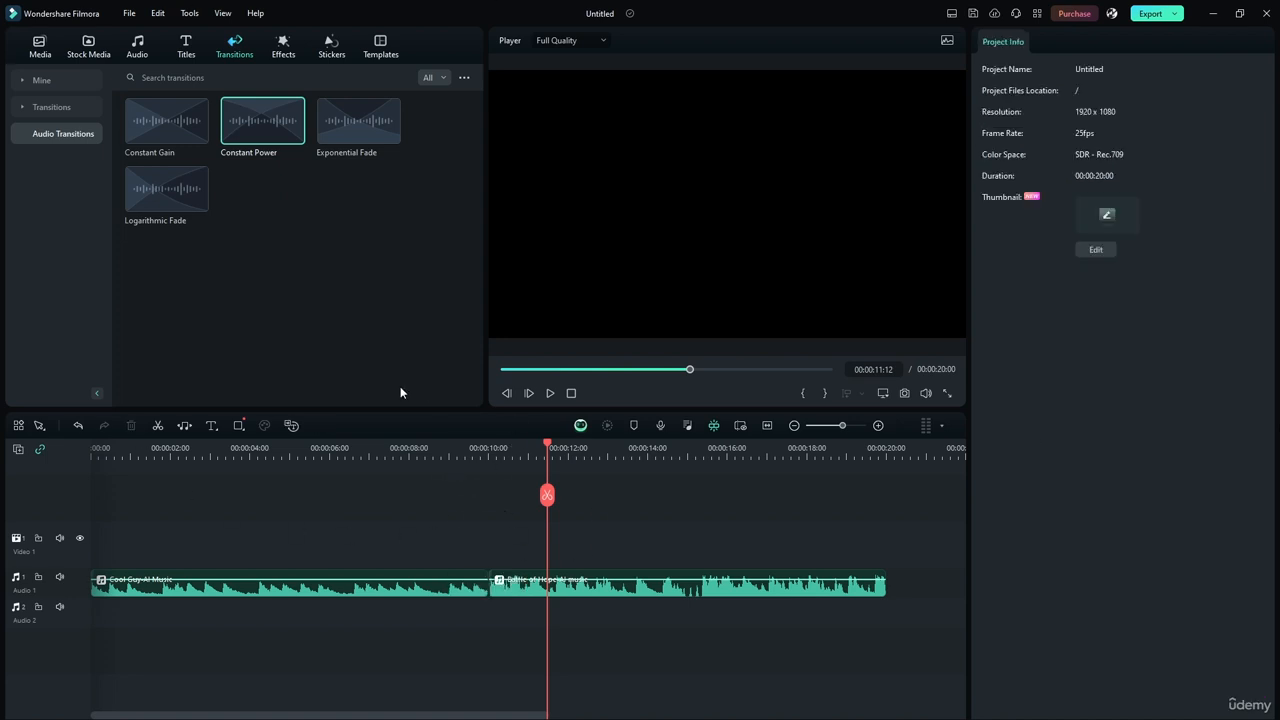
pyautogui.moveTo(550, 449); pyautogui.dragTo(226, 452)
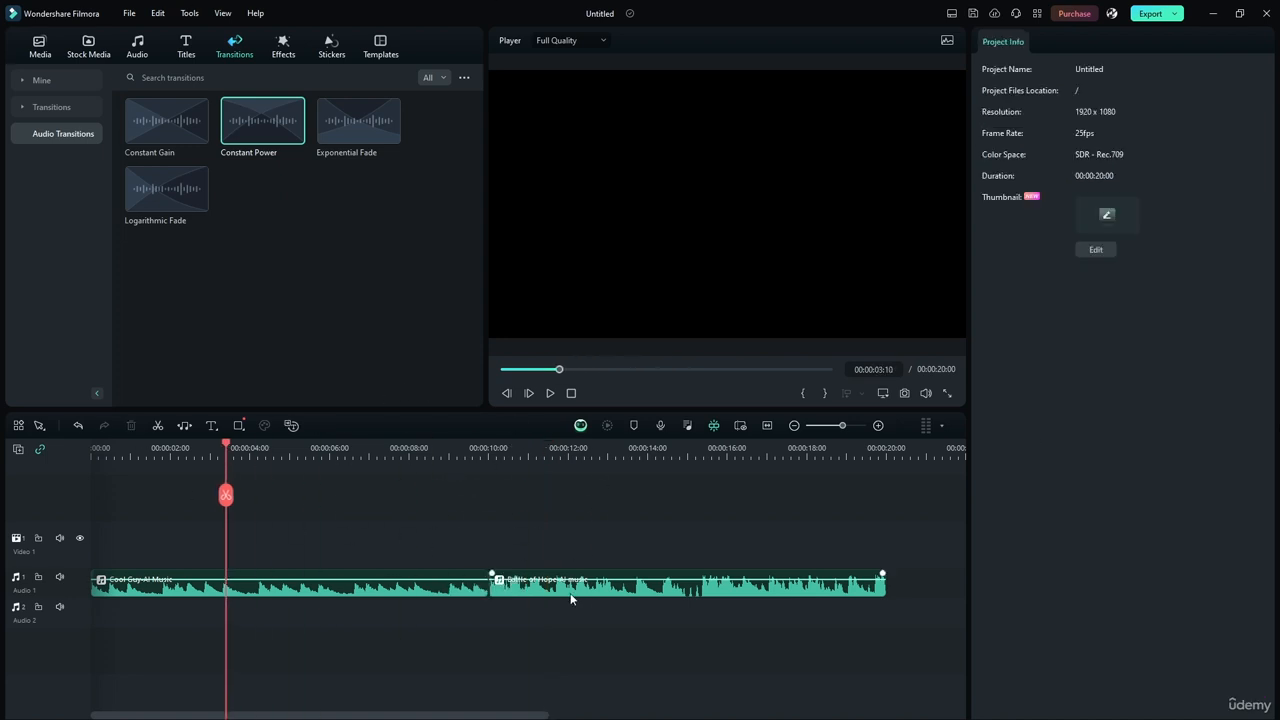
pyautogui.click(571, 594)
pyautogui.press('Delete')
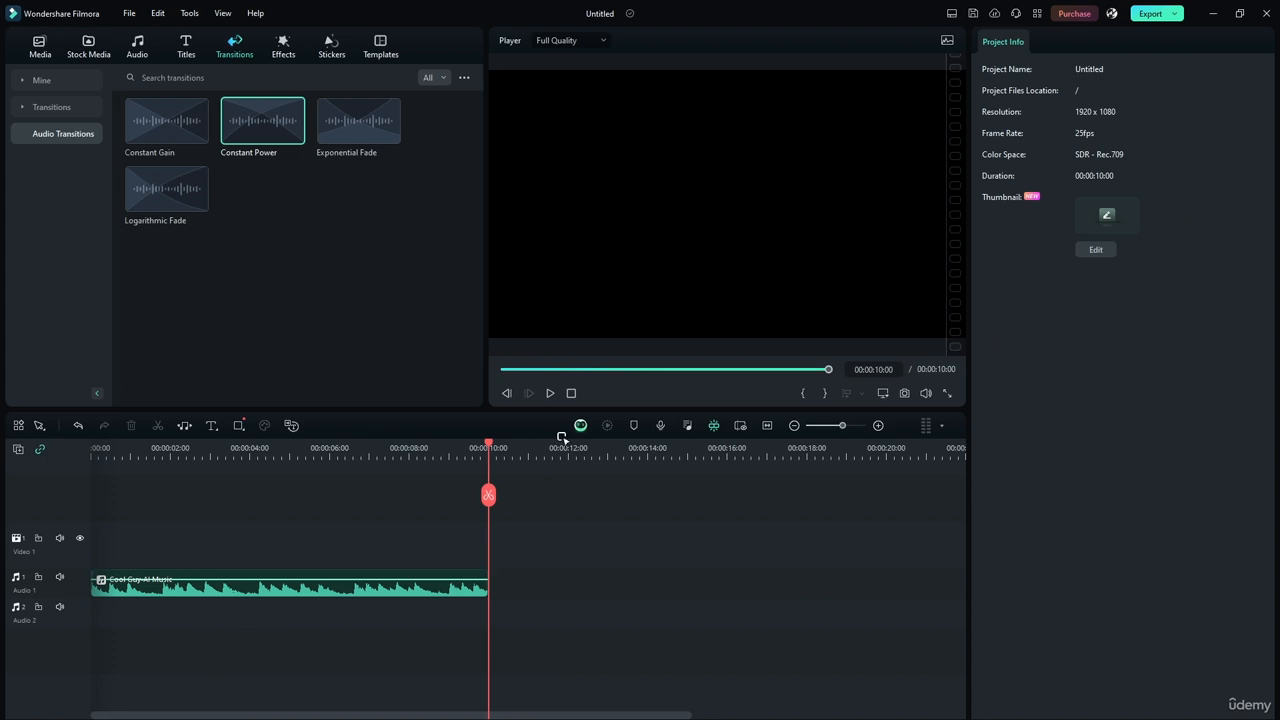
# Fit the timeline to the remaining Cool Guy clip and lower that clip's volume with its volume line.
pyautogui.click(742, 426)
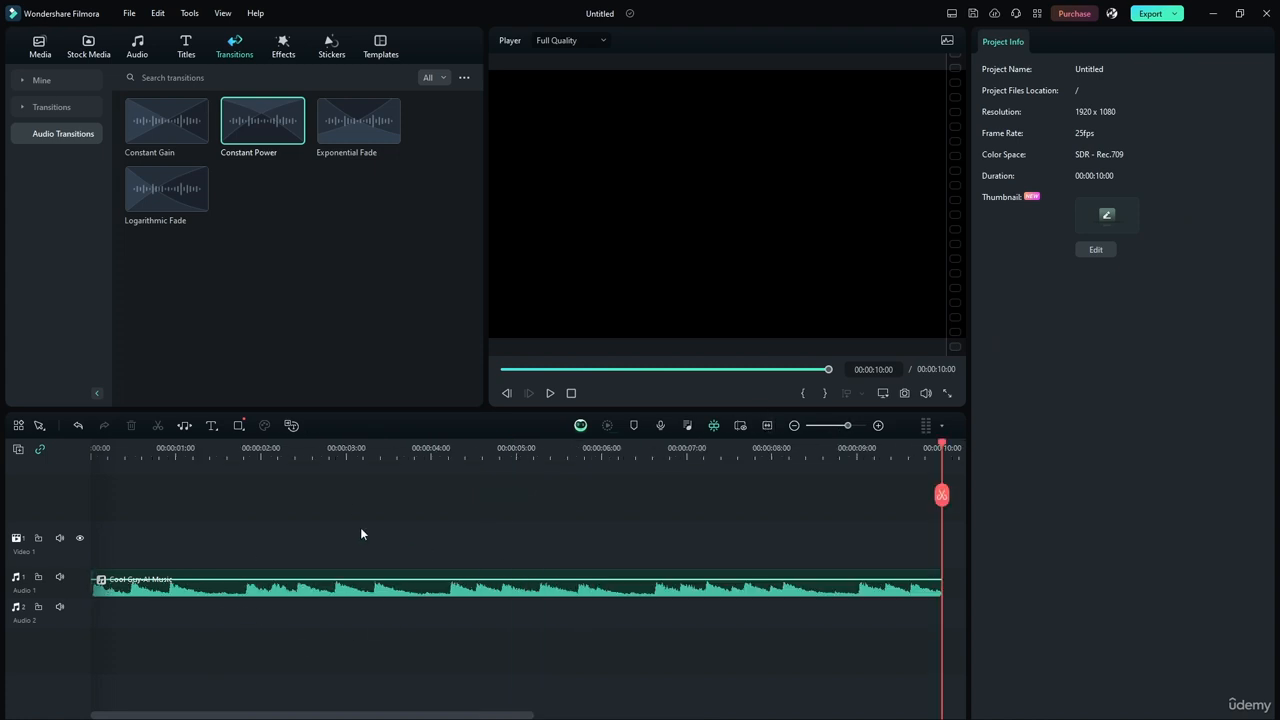
pyautogui.click(240, 590)
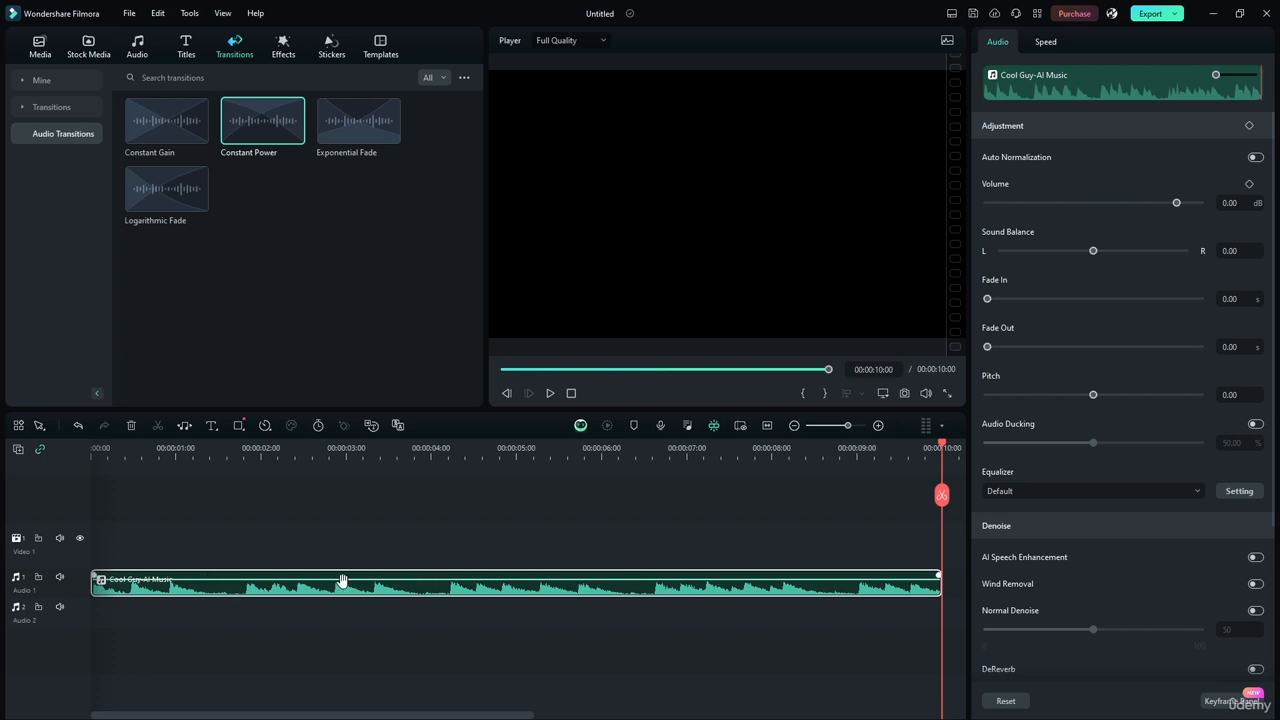
pyautogui.moveTo(343, 583); pyautogui.dragTo(345, 592)
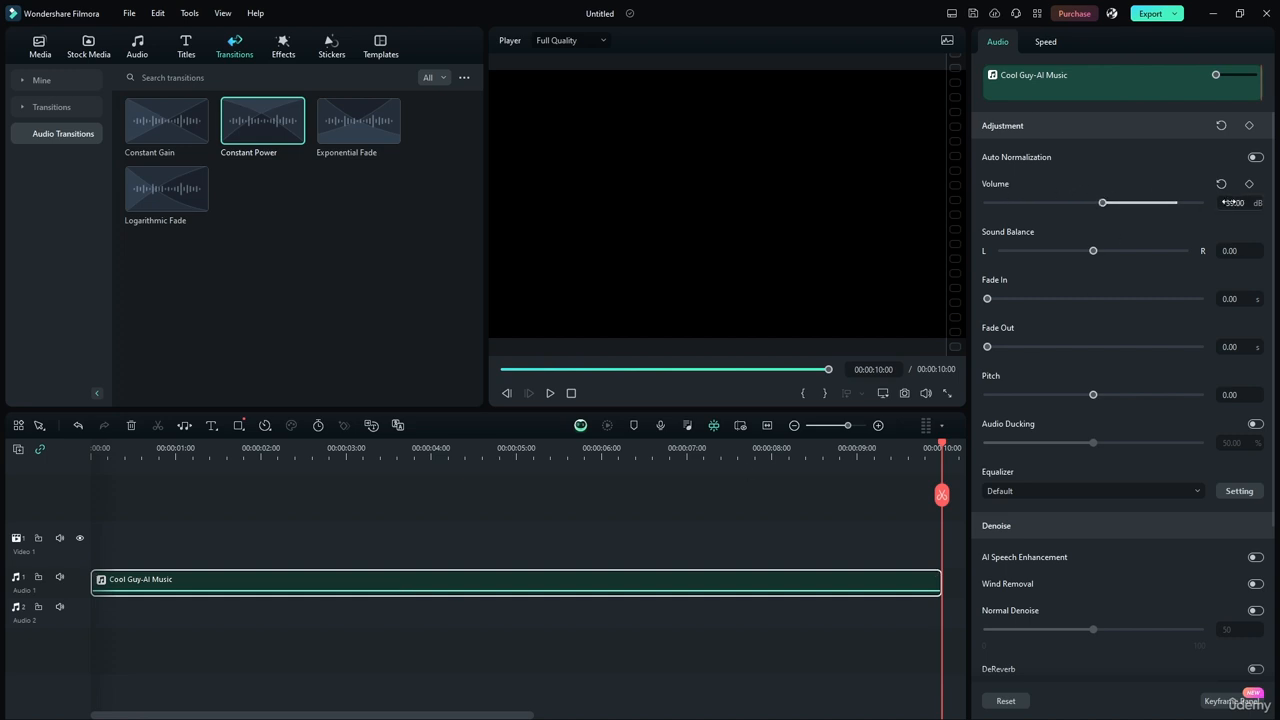
# Raise the Cool Guy clip's volume with its volume line, and reset the volume to exactly 0 dB.
pyautogui.moveTo(399, 591); pyautogui.dragTo(397, 578)
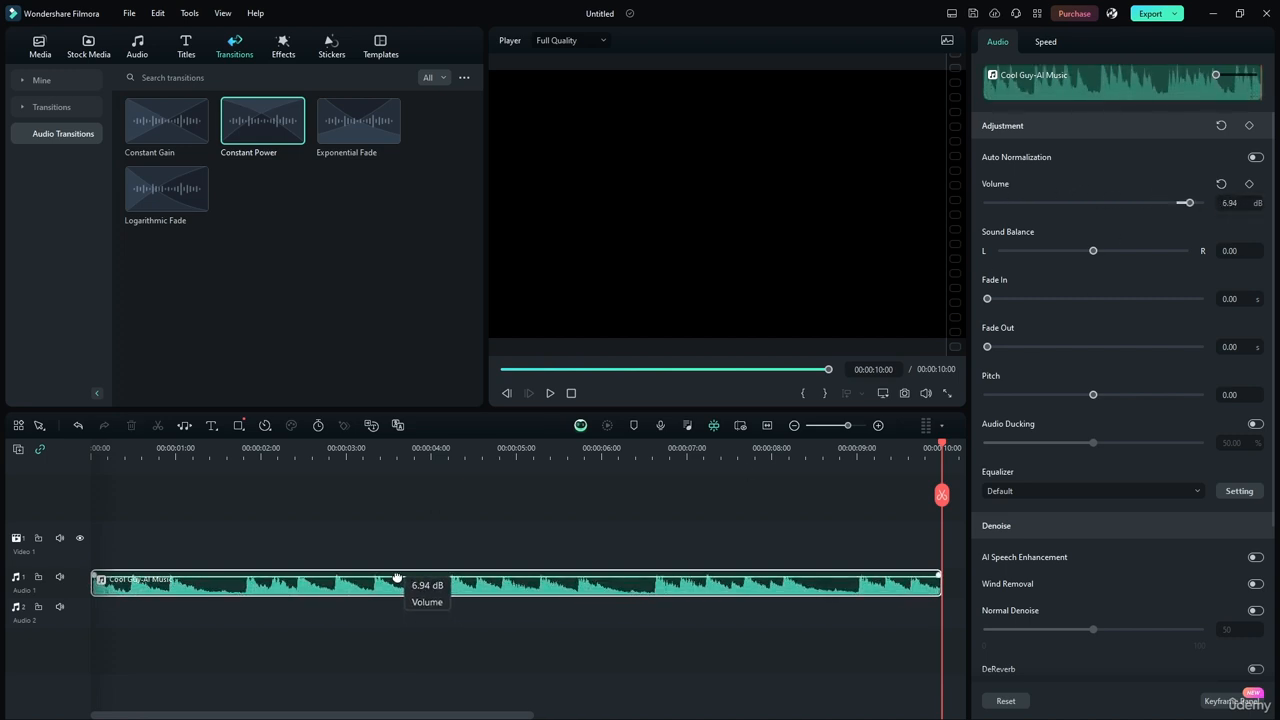
pyautogui.click(1230, 203)
pyautogui.write('0')
pyautogui.press('Return')
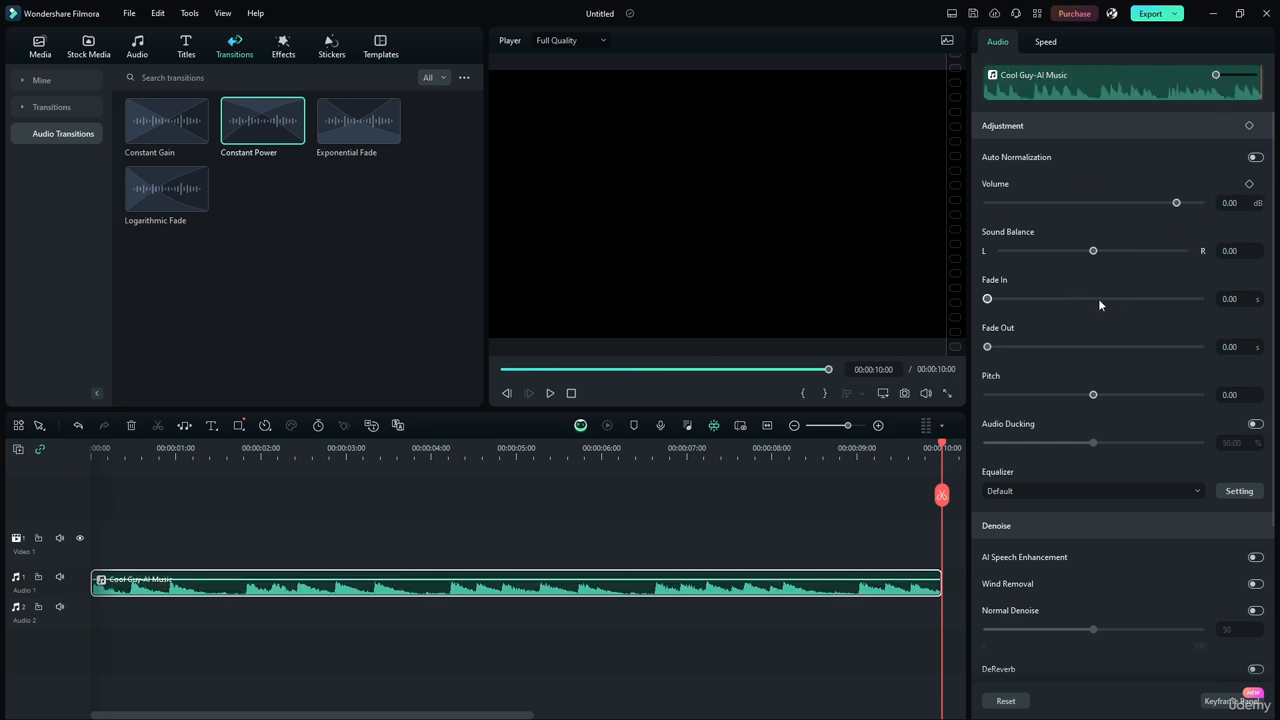
# Reselect the Cool Guy clip, look through its audio settings, and place the playhead at 00:00:04:24.
pyautogui.click(527, 522)
pyautogui.click(571, 595)
pyautogui.scroll(-3, 1134, 506)
pyautogui.scroll(3, 1120, 410)
pyautogui.click(513, 450)
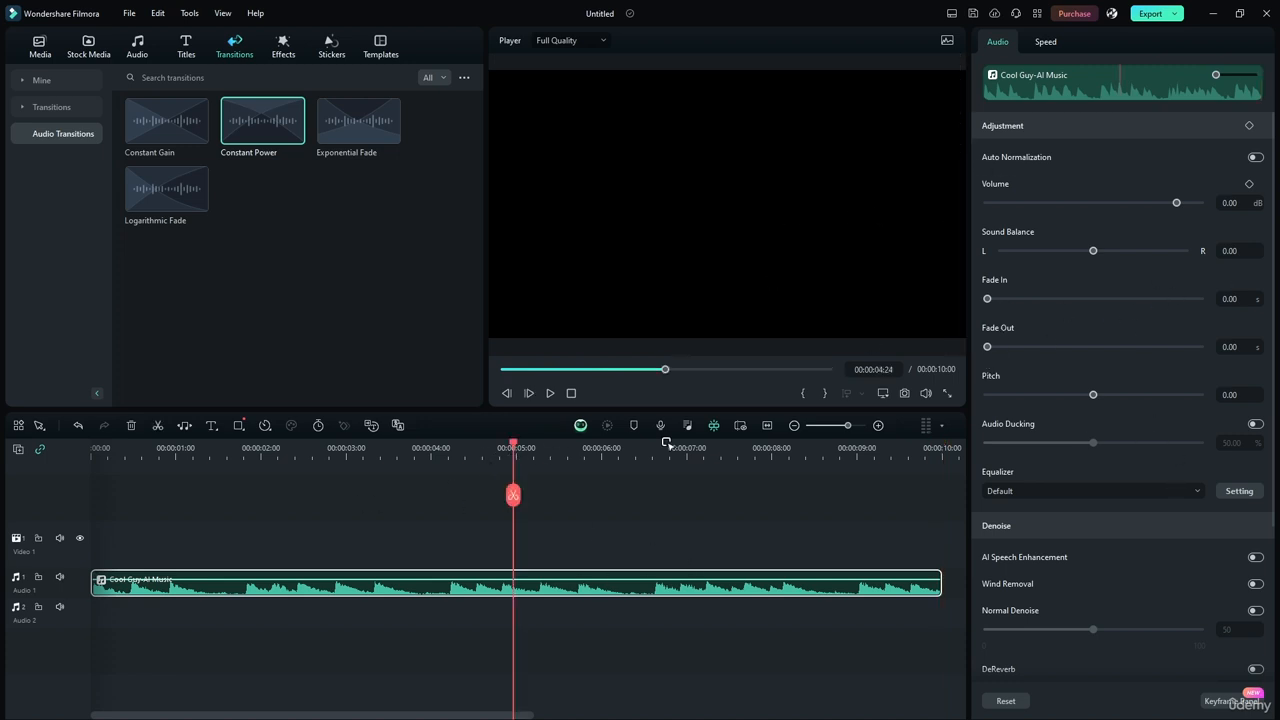
# Try fade-in lengths of 10 s and about 1.57 s on the Cool Guy clip, and return both fades to zero.
pyautogui.moveTo(988, 298); pyautogui.dragTo(1200, 298)
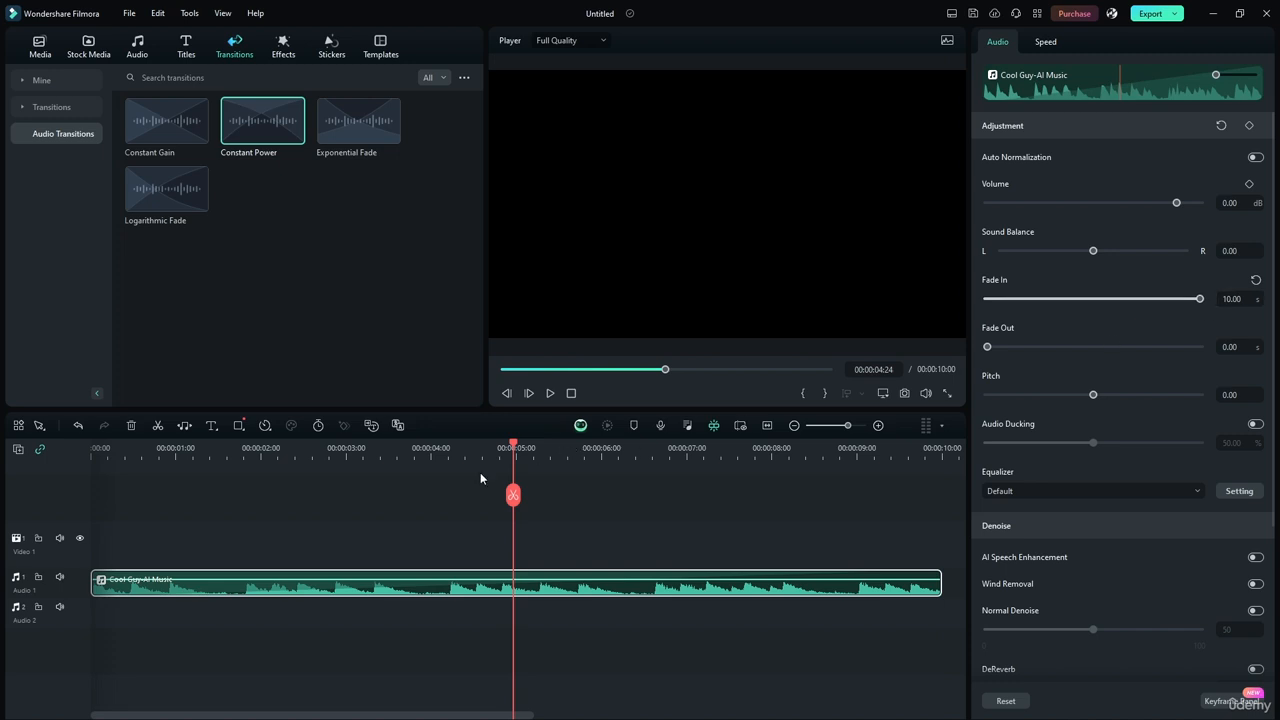
pyautogui.moveTo(986, 348)
pyautogui.mouseDown()
pyautogui.moveTo(1198, 347)
pyautogui.moveTo(966, 353)
pyautogui.mouseUp()
pyautogui.moveTo(987, 299); pyautogui.dragTo(1021, 300)
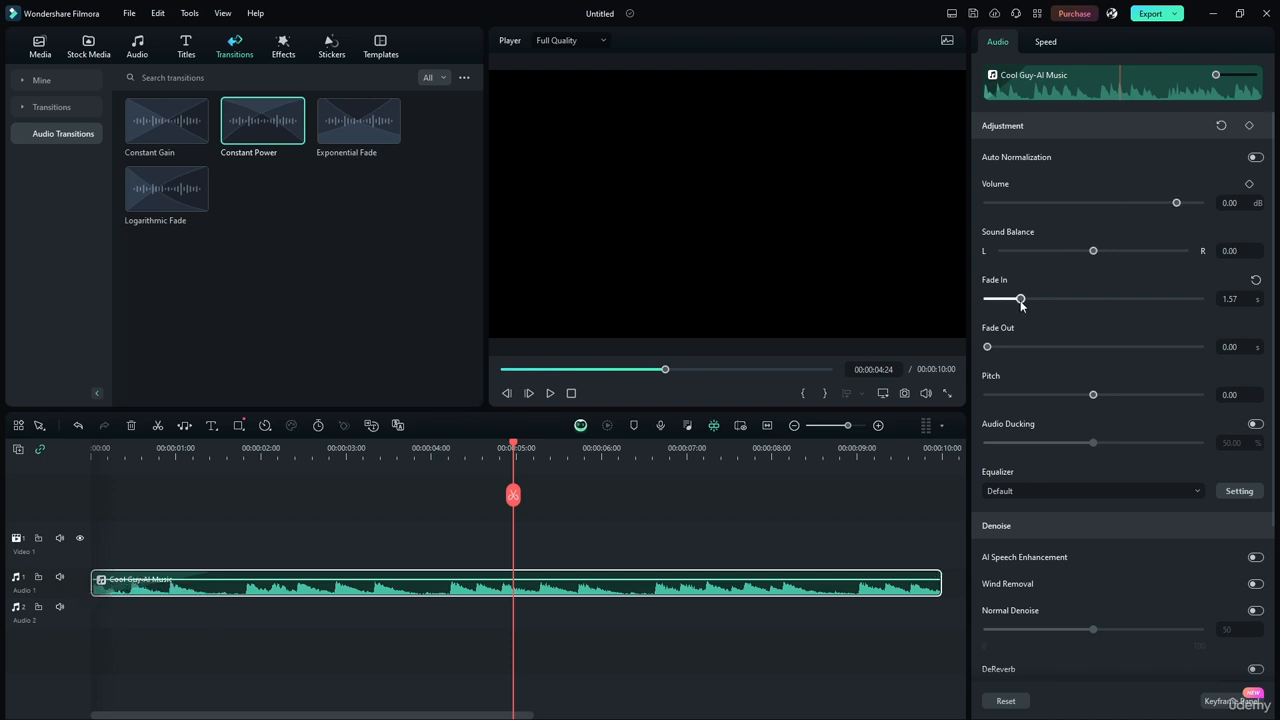
pyautogui.moveTo(1021, 300); pyautogui.dragTo(966, 295)
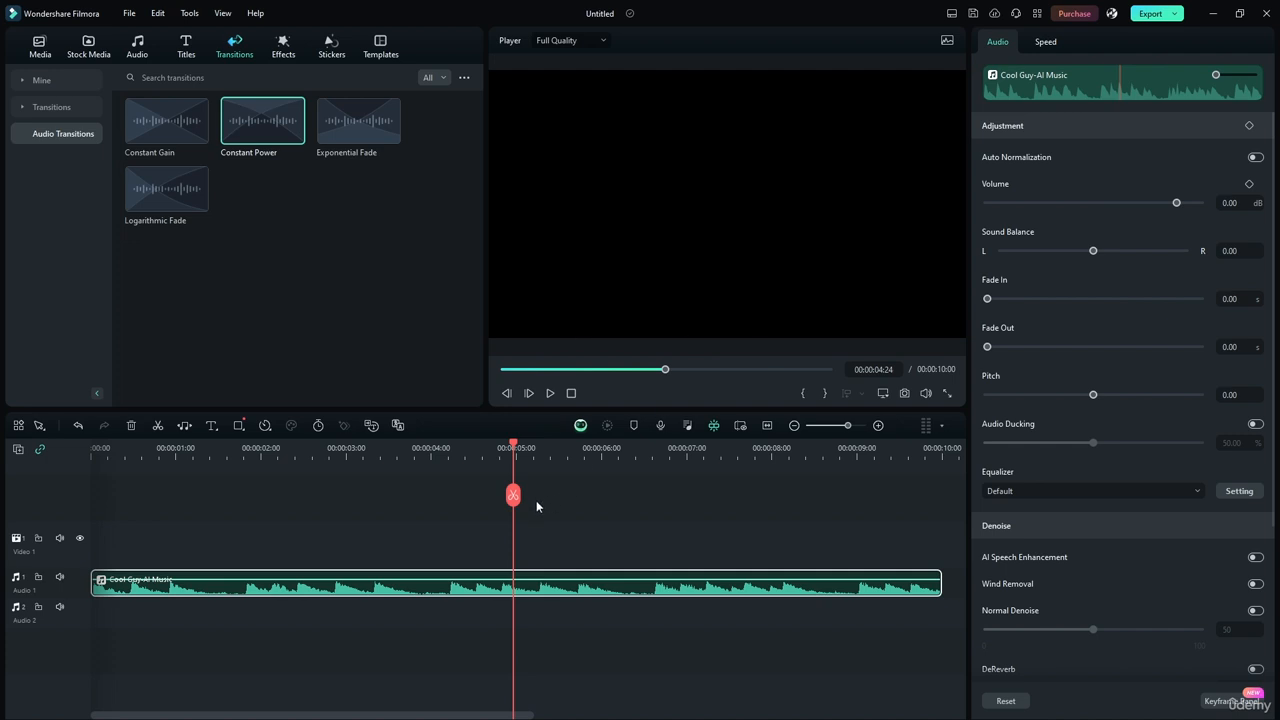
# Mark a range near the start of the Cool Guy clip, with the in point at 00:00:00:12 and the out point at 00:00:00:21.
pyautogui.moveTo(518, 452); pyautogui.dragTo(93, 452)
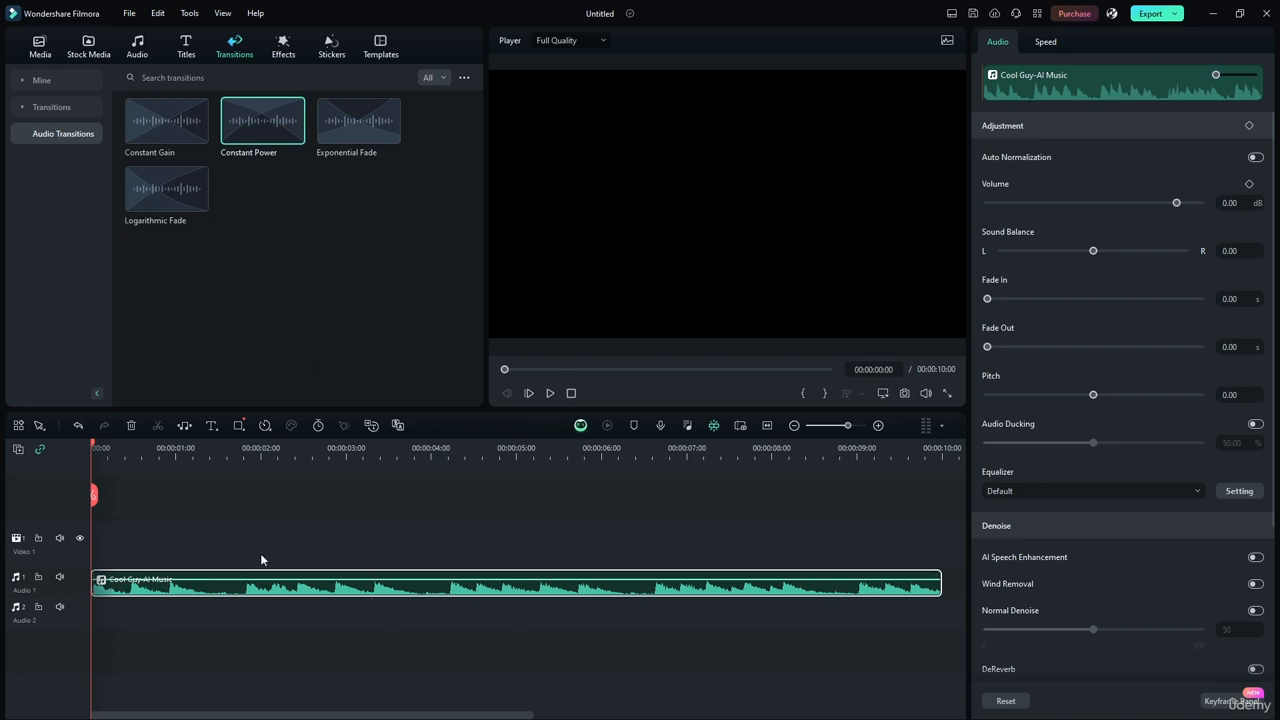
pyautogui.moveTo(405, 454); pyautogui.dragTo(805, 454)
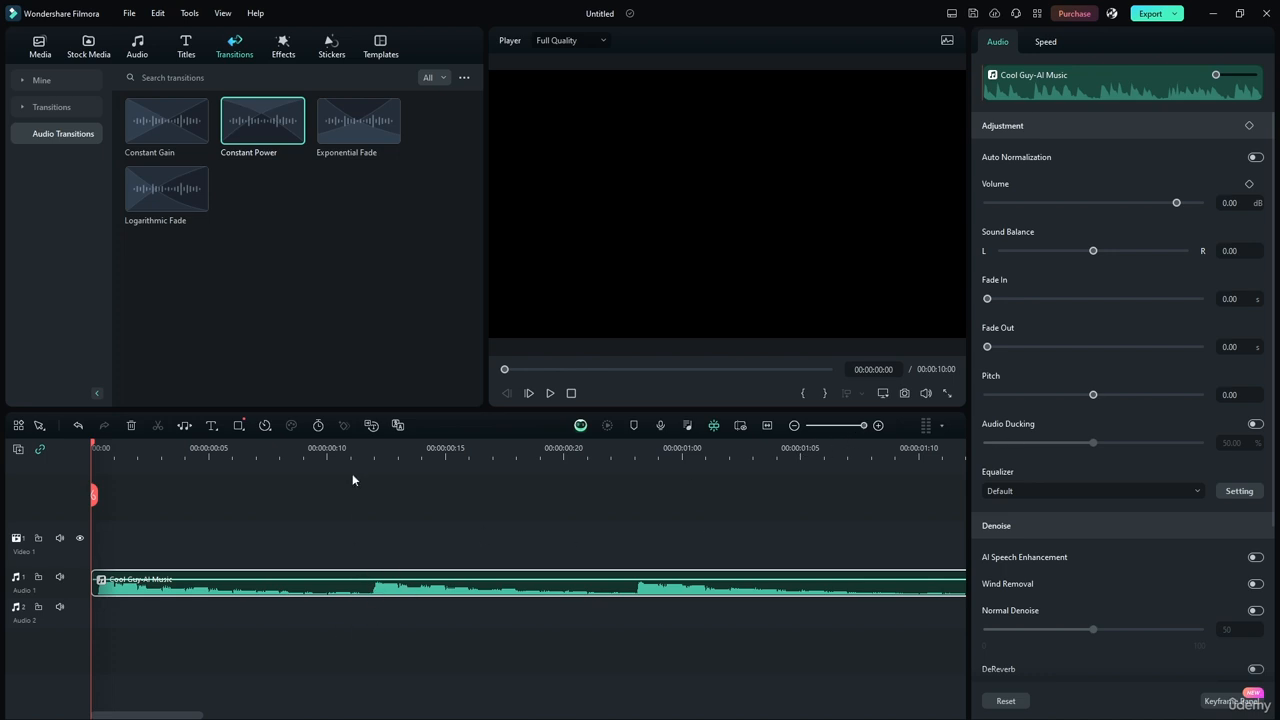
pyautogui.click(372, 450)
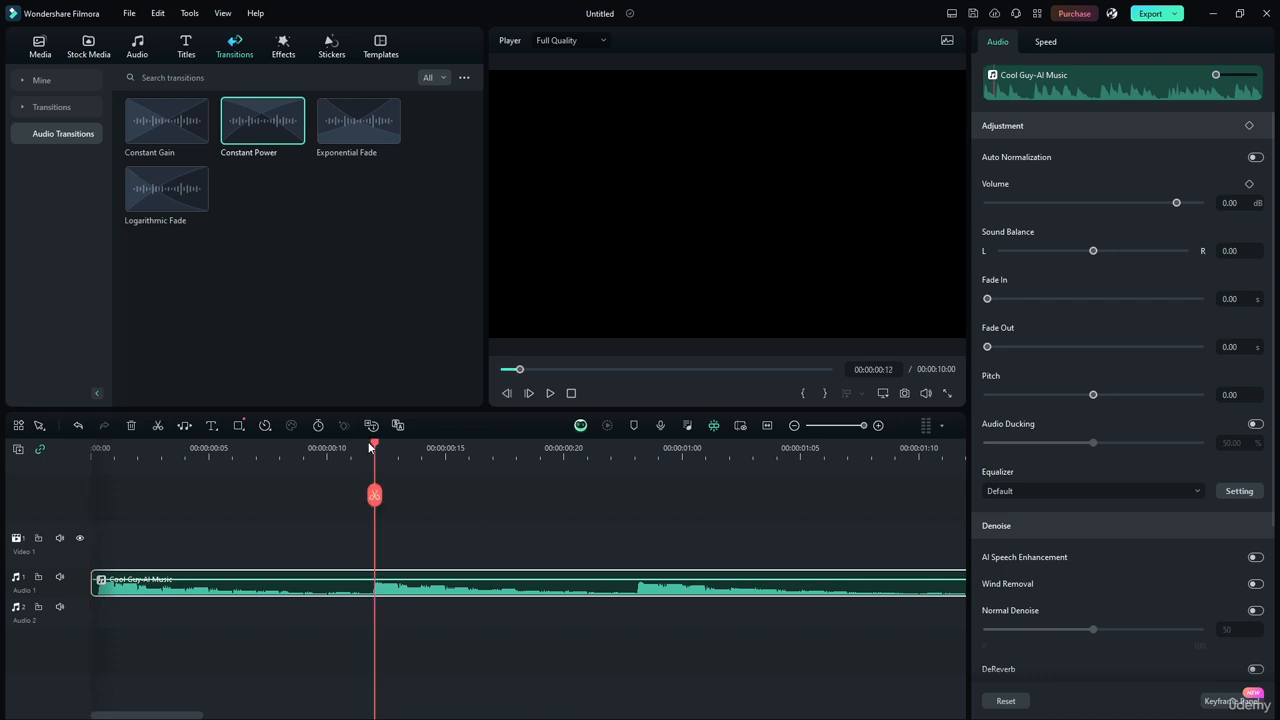
pyautogui.click(802, 393)
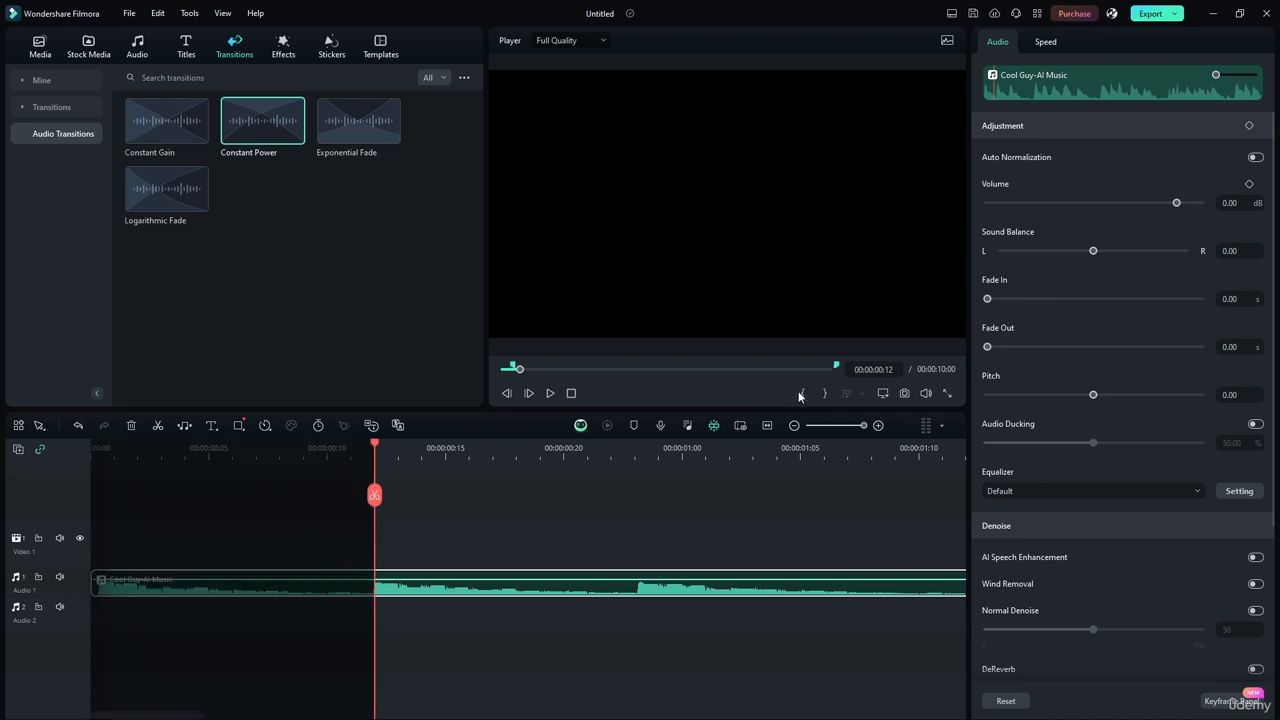
pyautogui.moveTo(377, 449); pyautogui.dragTo(597, 461)
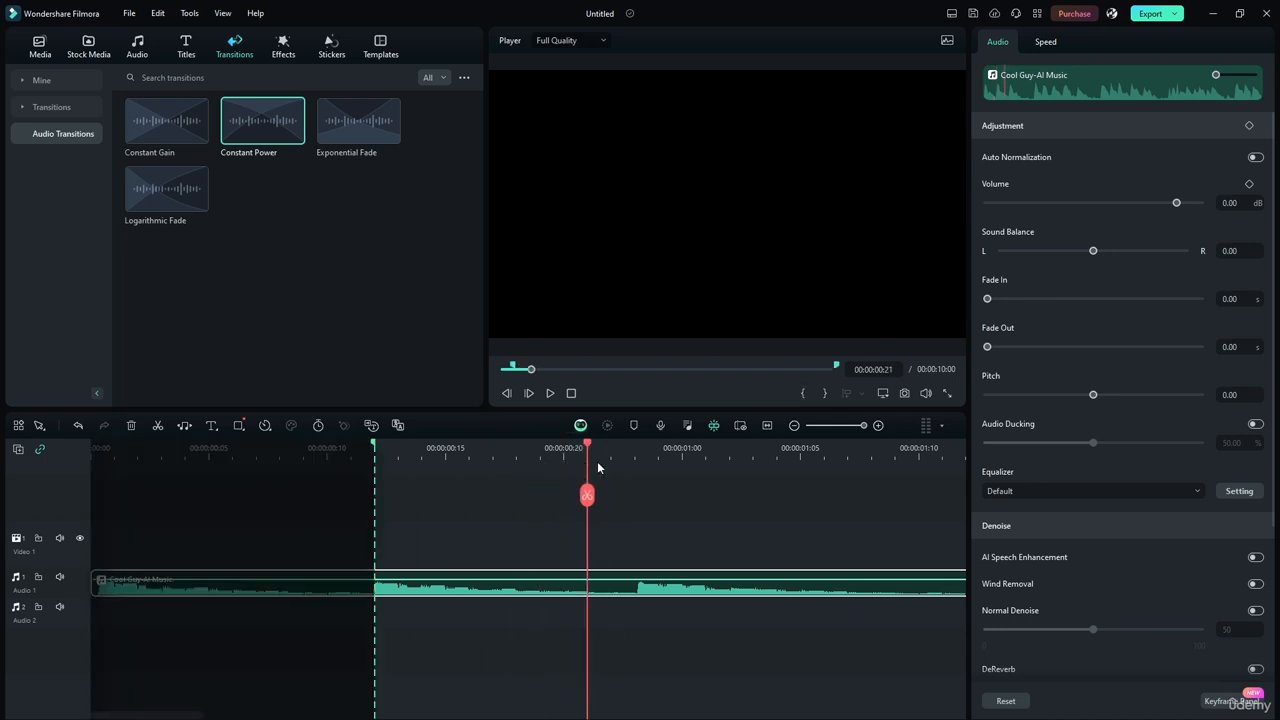
pyautogui.click(824, 393)
pyautogui.hotkey('ctrl', 'z')
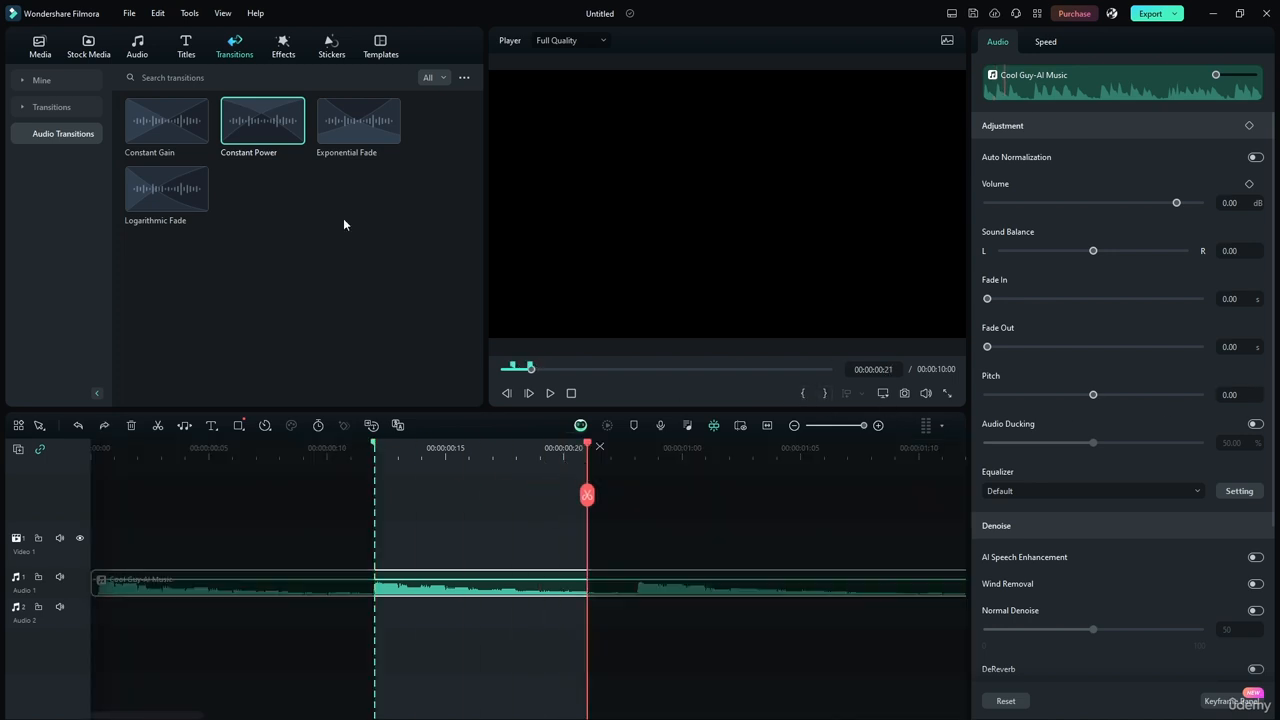
# Split the Cool Guy clip at 00:00:00:21 and 00:00:00:12, and clear the marked in/out range.
pyautogui.click(587, 495)
pyautogui.press('Left')
pyautogui.moveTo(548, 448); pyautogui.dragTo(378, 447)
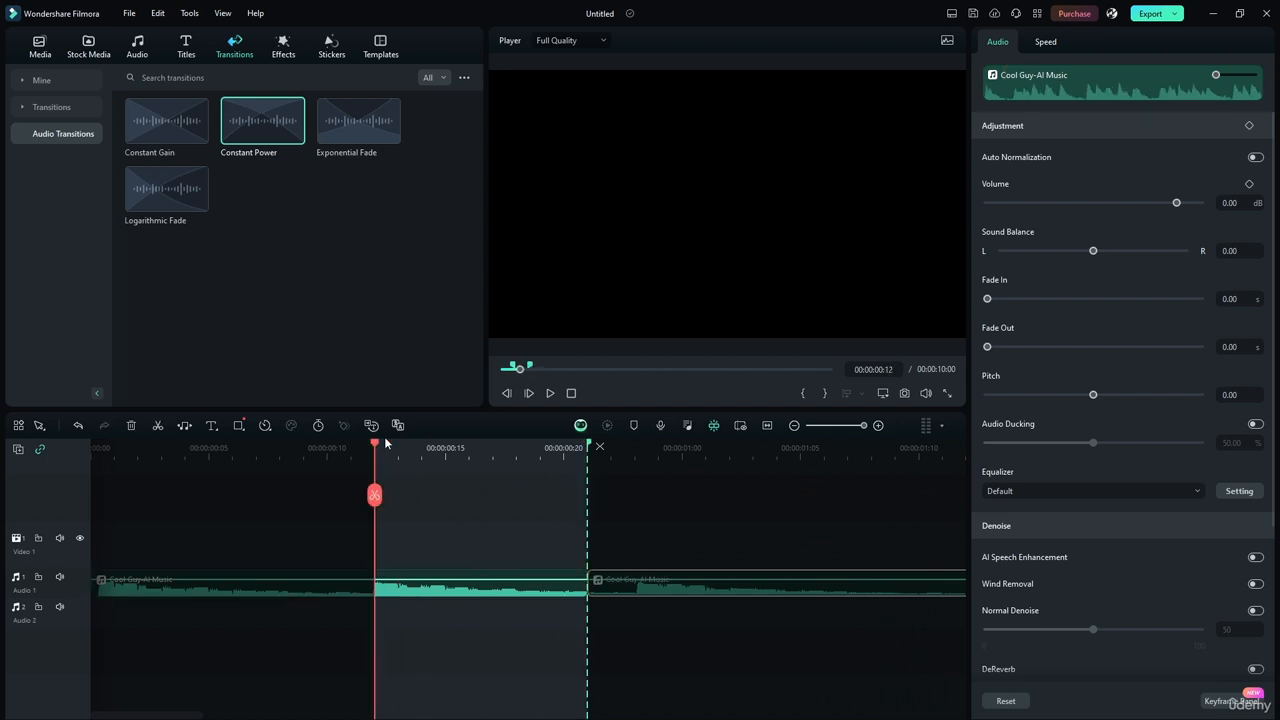
pyautogui.click(376, 495)
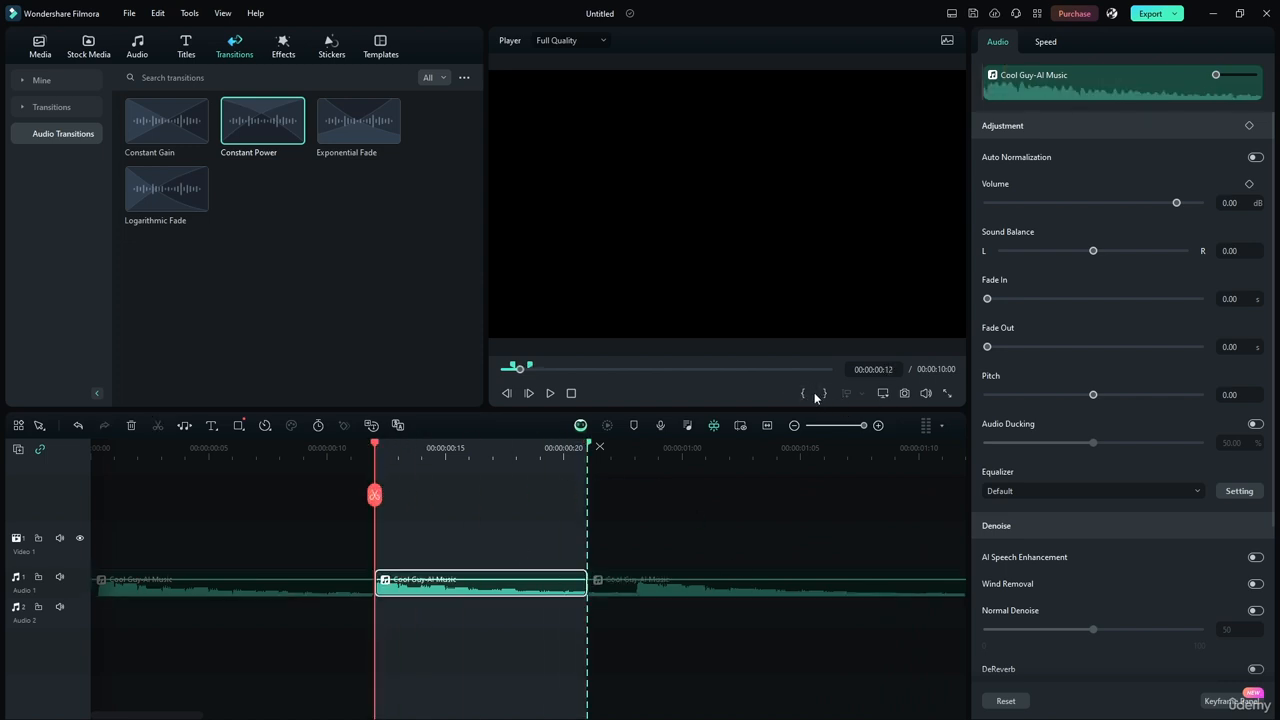
pyautogui.click(600, 447)
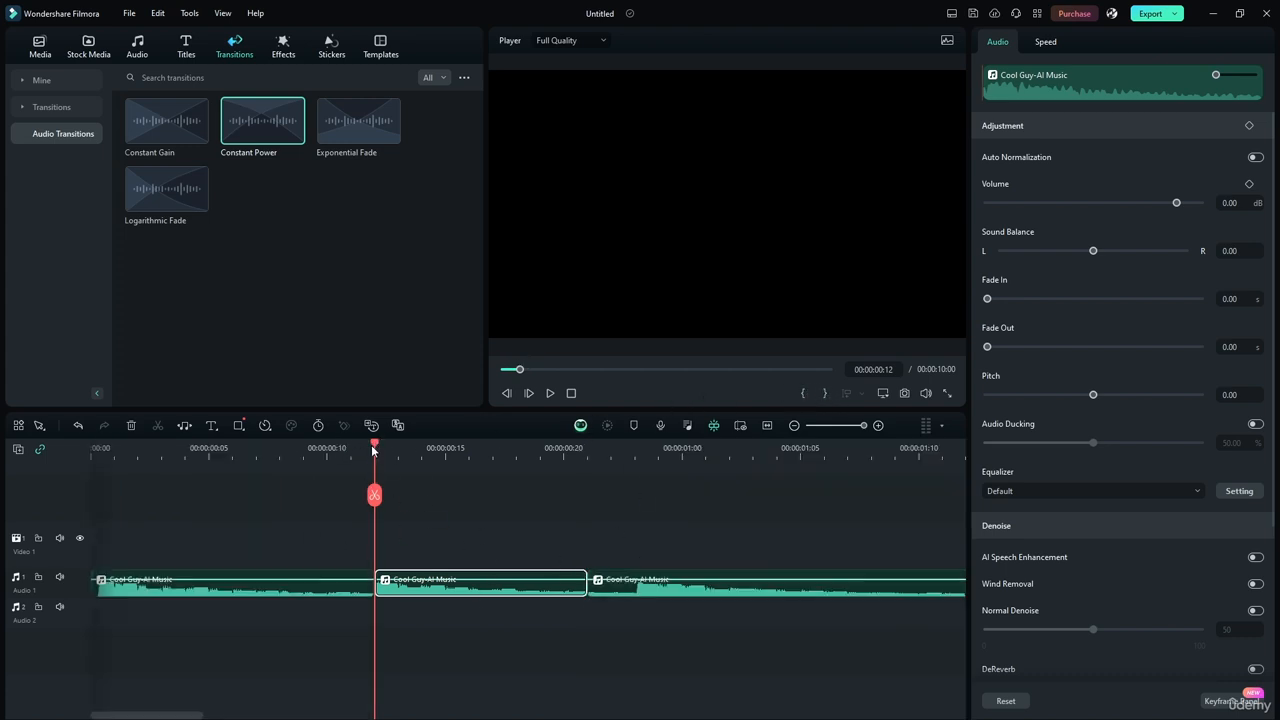
# Lower the middle Cool Guy segment's volume to -11.62 dB with its volume line, and place the playhead at 00:00:00:12.
pyautogui.moveTo(376, 446); pyautogui.dragTo(328, 450)
pyautogui.moveTo(418, 578); pyautogui.dragTo(436, 591)
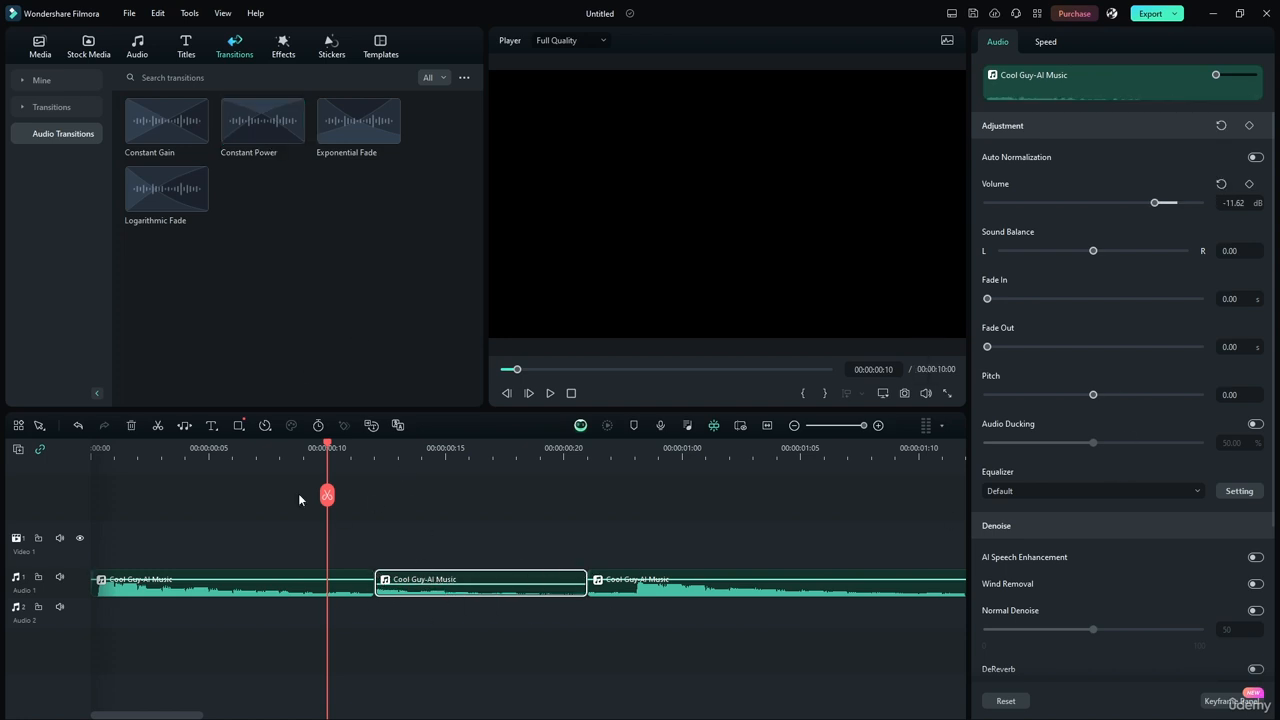
pyautogui.moveTo(329, 448); pyautogui.dragTo(370, 482)
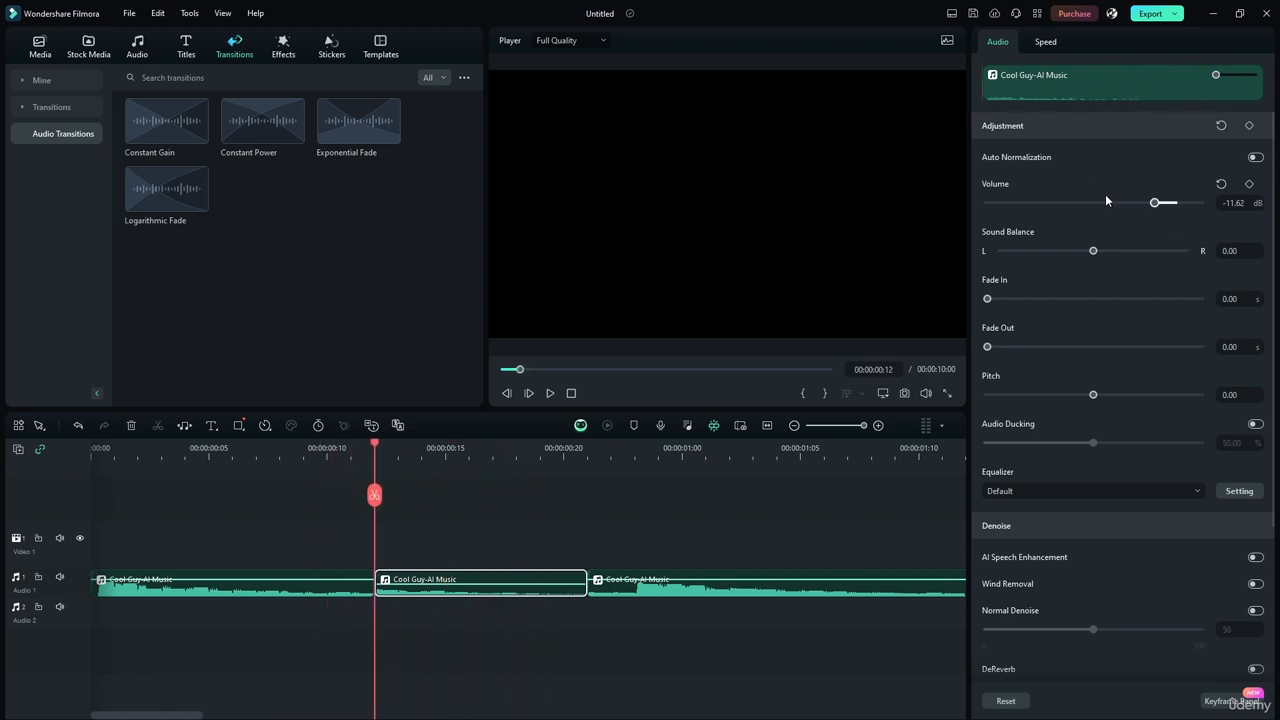
# Examine the middle segment's audio adjustment and denoise options, and browse the list of equalizer presets.
pyautogui.scroll(-2, 1101, 377)
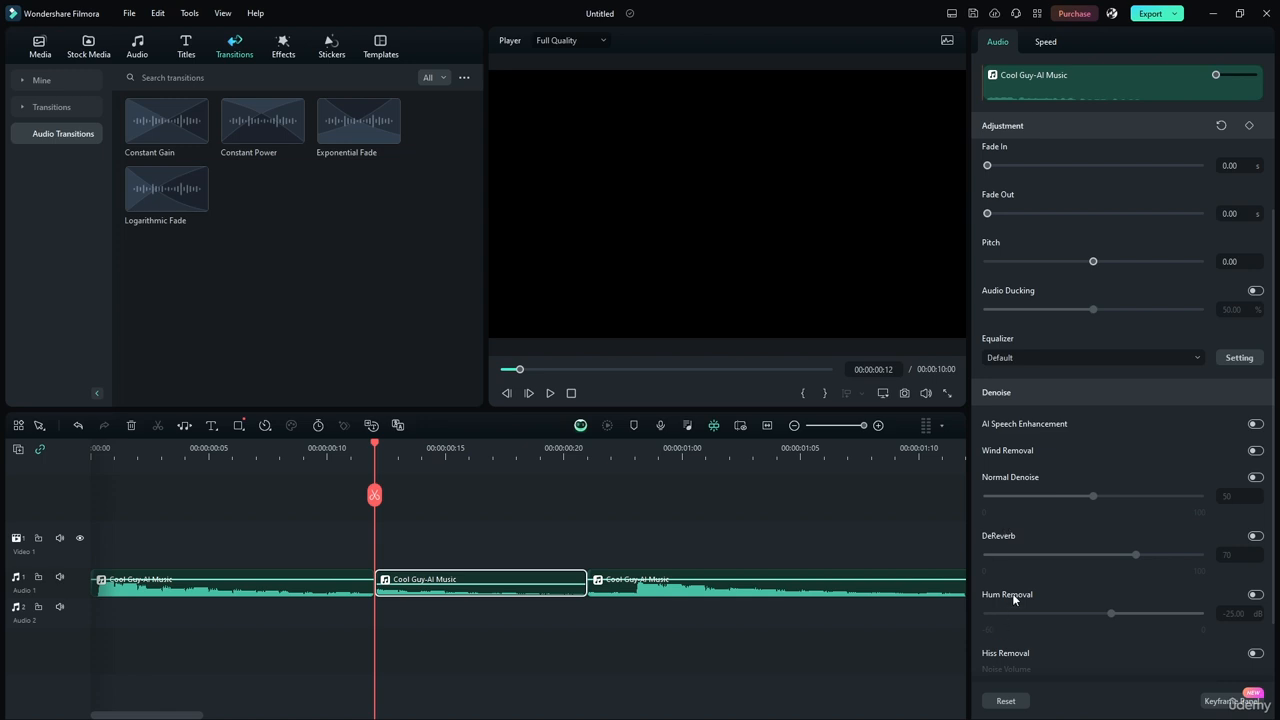
pyautogui.scroll(-2, 1012, 593)
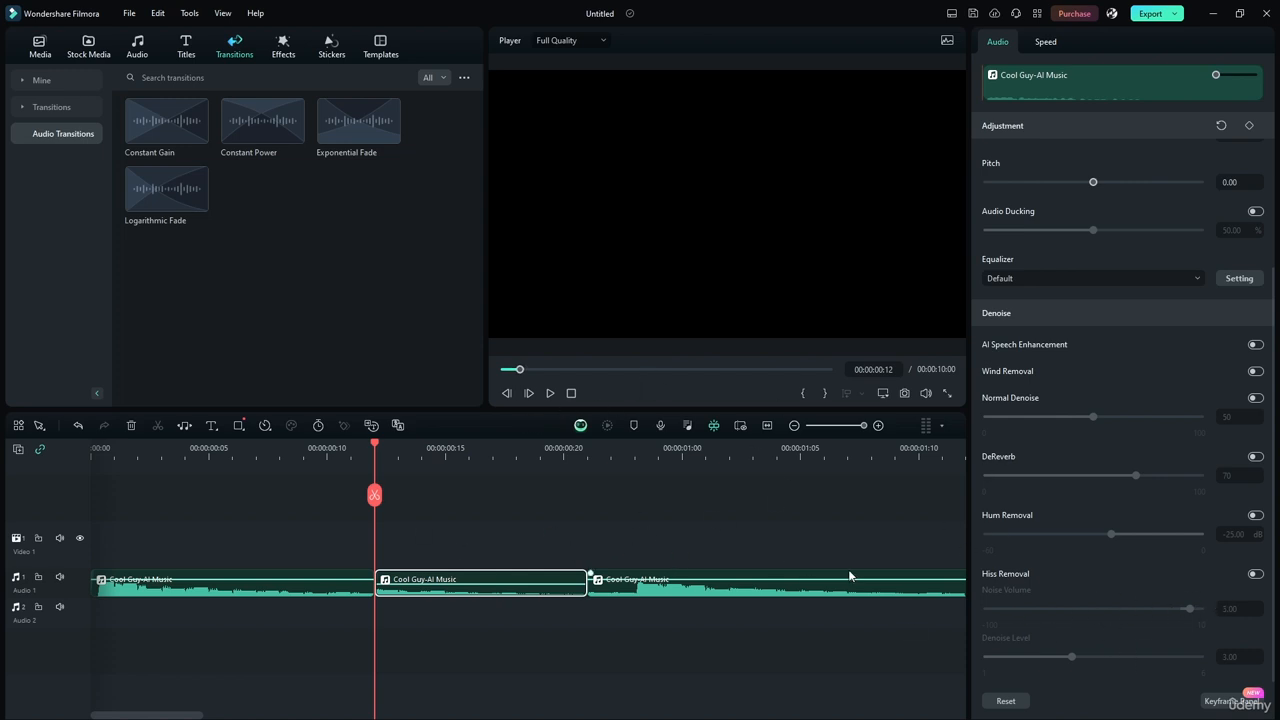
pyautogui.scroll(2, 1106, 551)
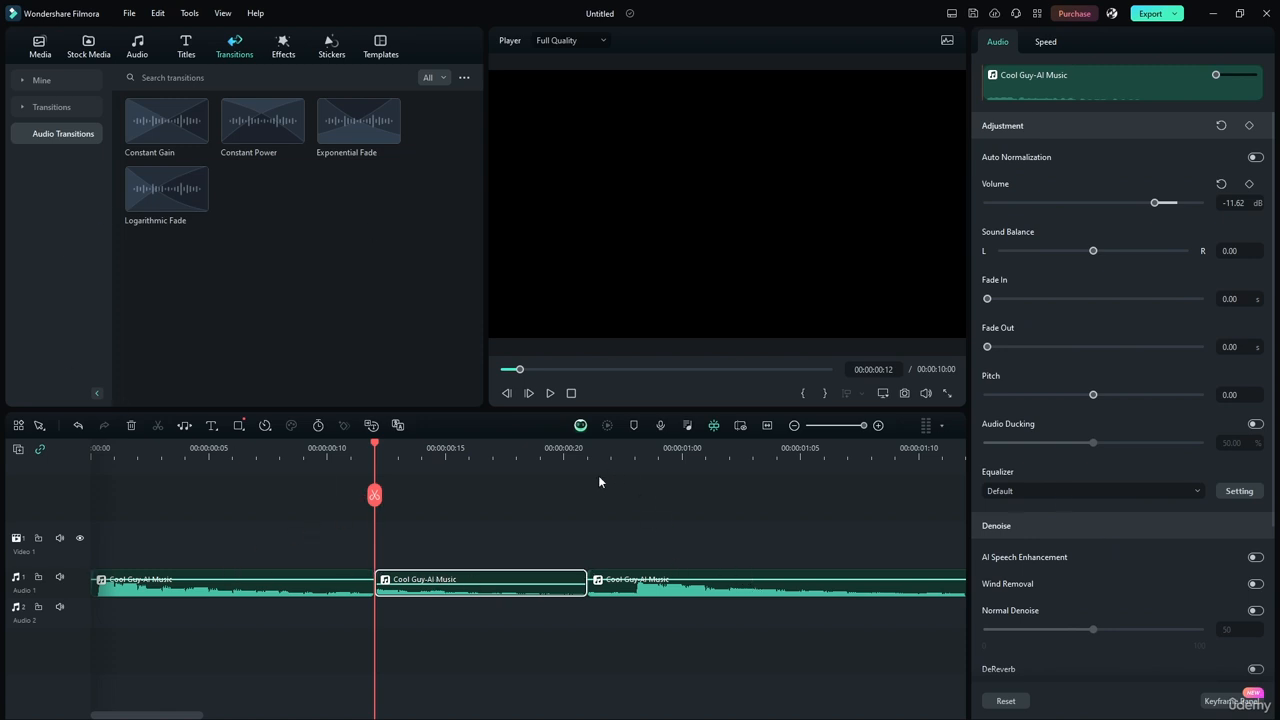
pyautogui.scroll(-2, 1090, 265)
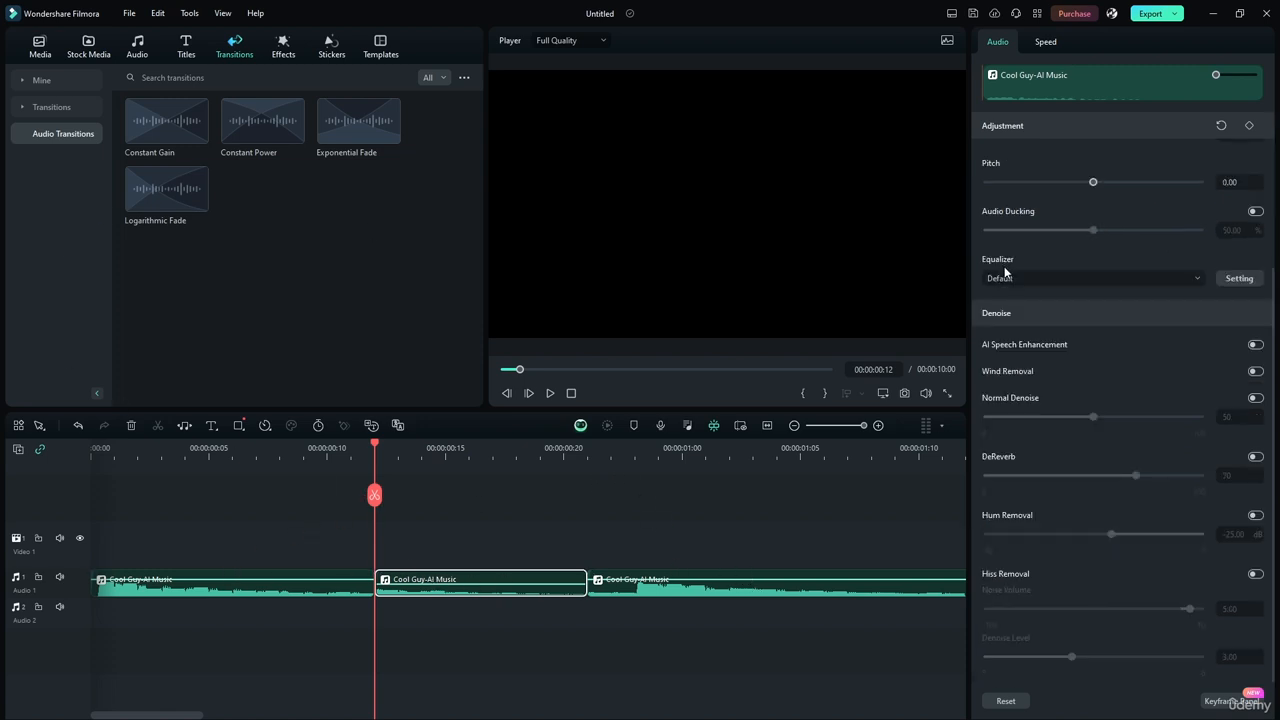
pyautogui.scroll(2, 1114, 178)
pyautogui.scroll(-2, 1082, 412)
pyautogui.click(1040, 276)
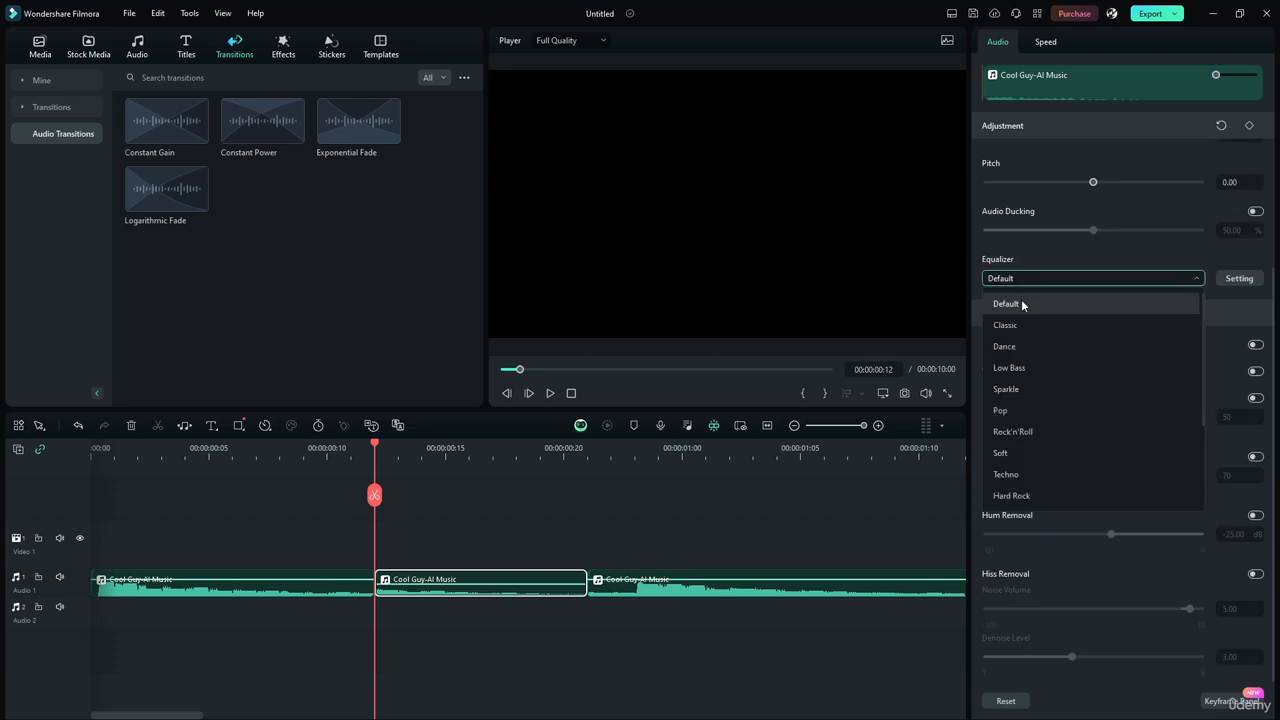
pyautogui.scroll(-3, 1044, 480)
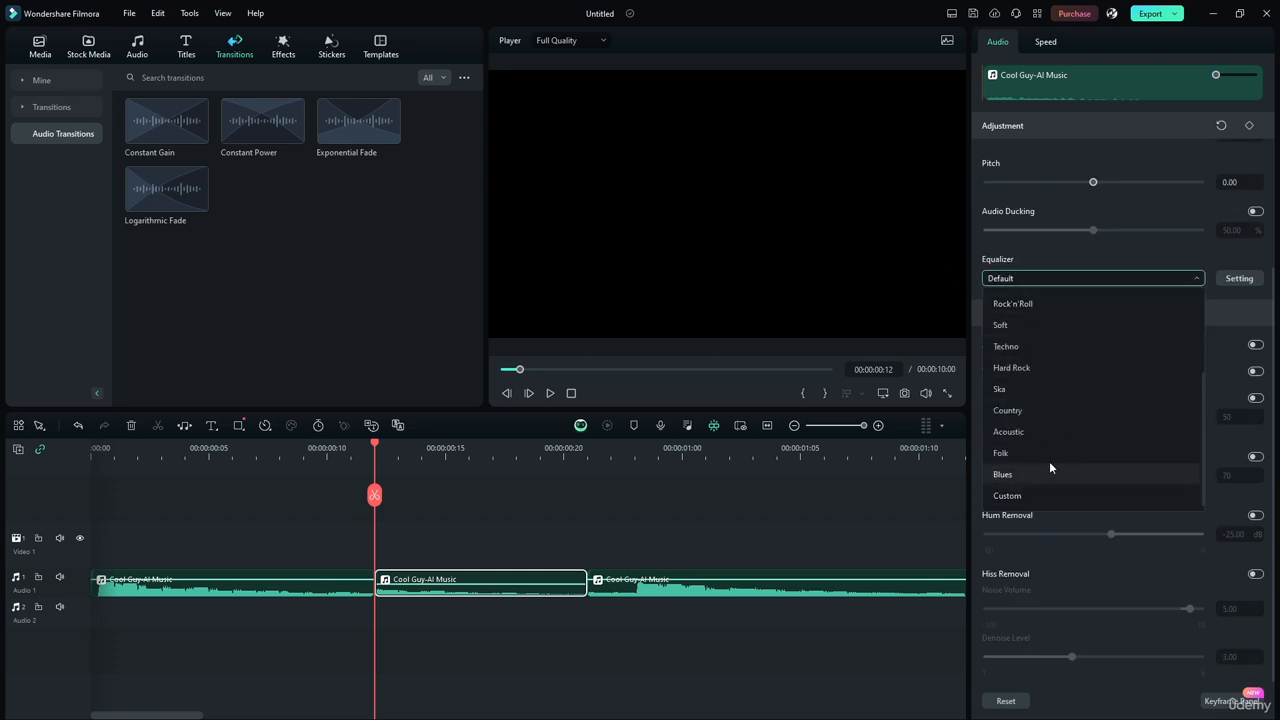
pyautogui.scroll(3, 1044, 464)
pyautogui.click(980, 242)
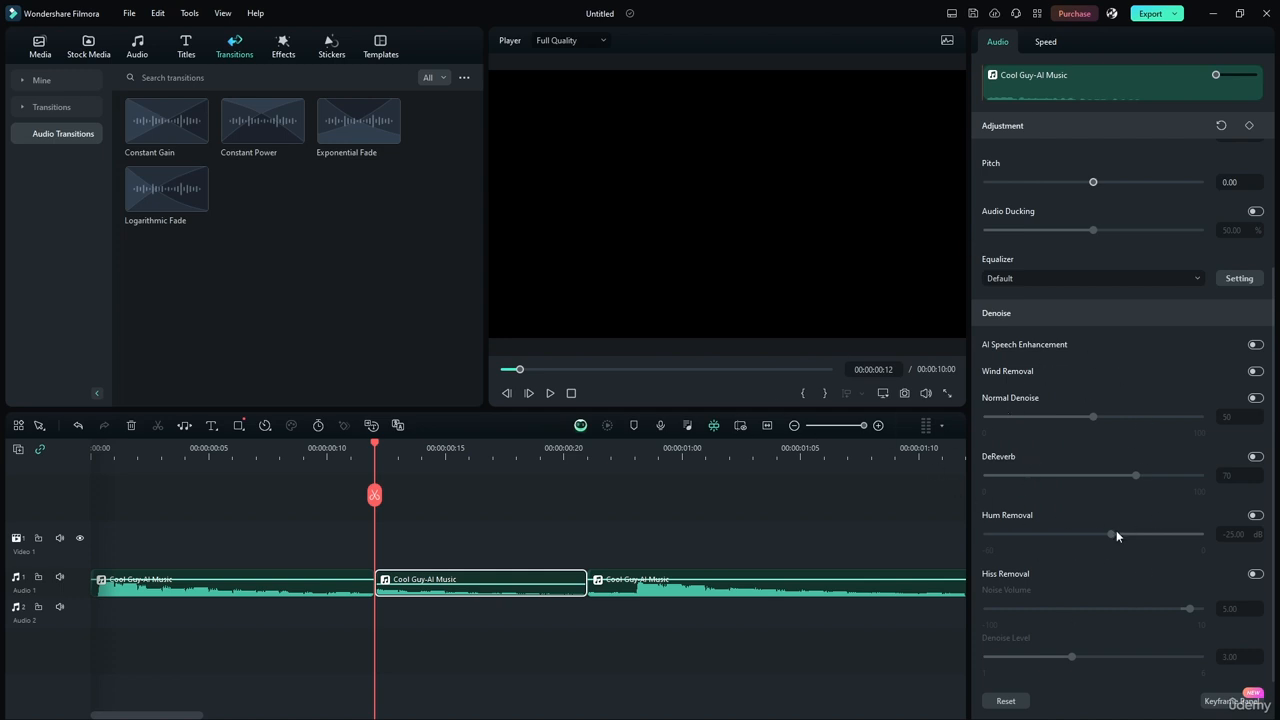
pyautogui.scroll(3, 1114, 531)
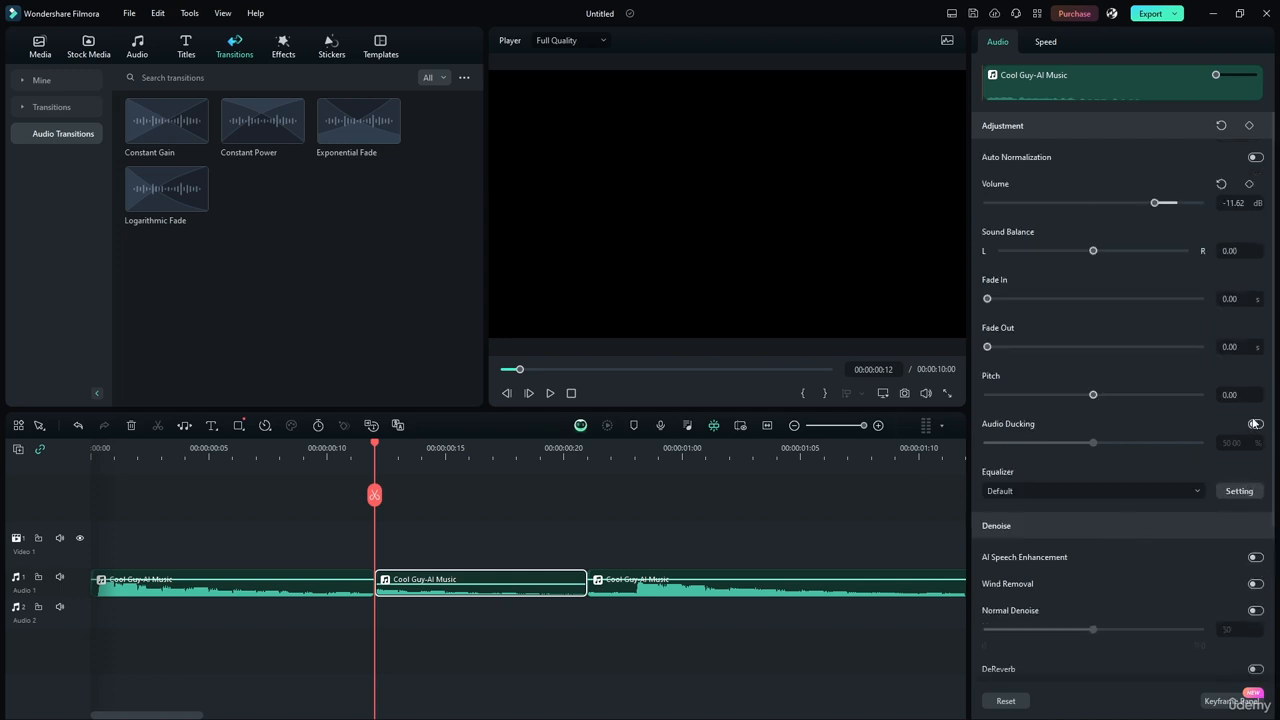
pyautogui.scroll(-3, 1204, 547)
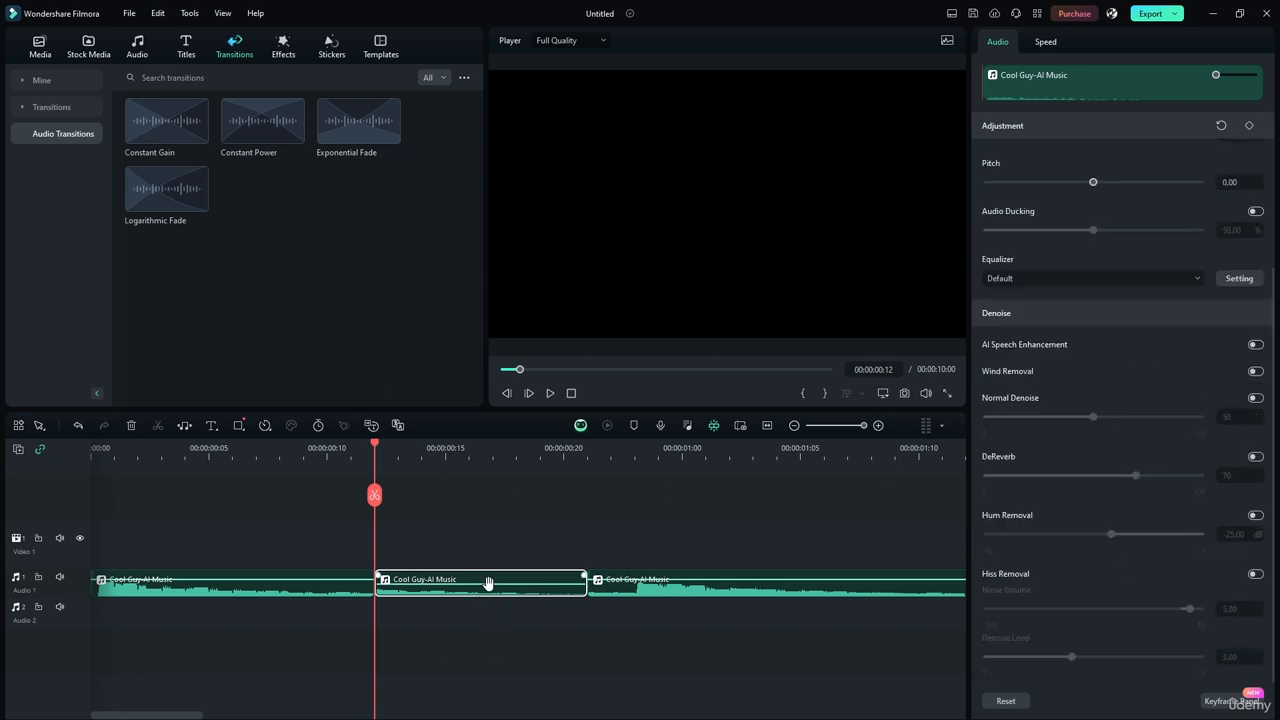
pyautogui.click(1029, 278)
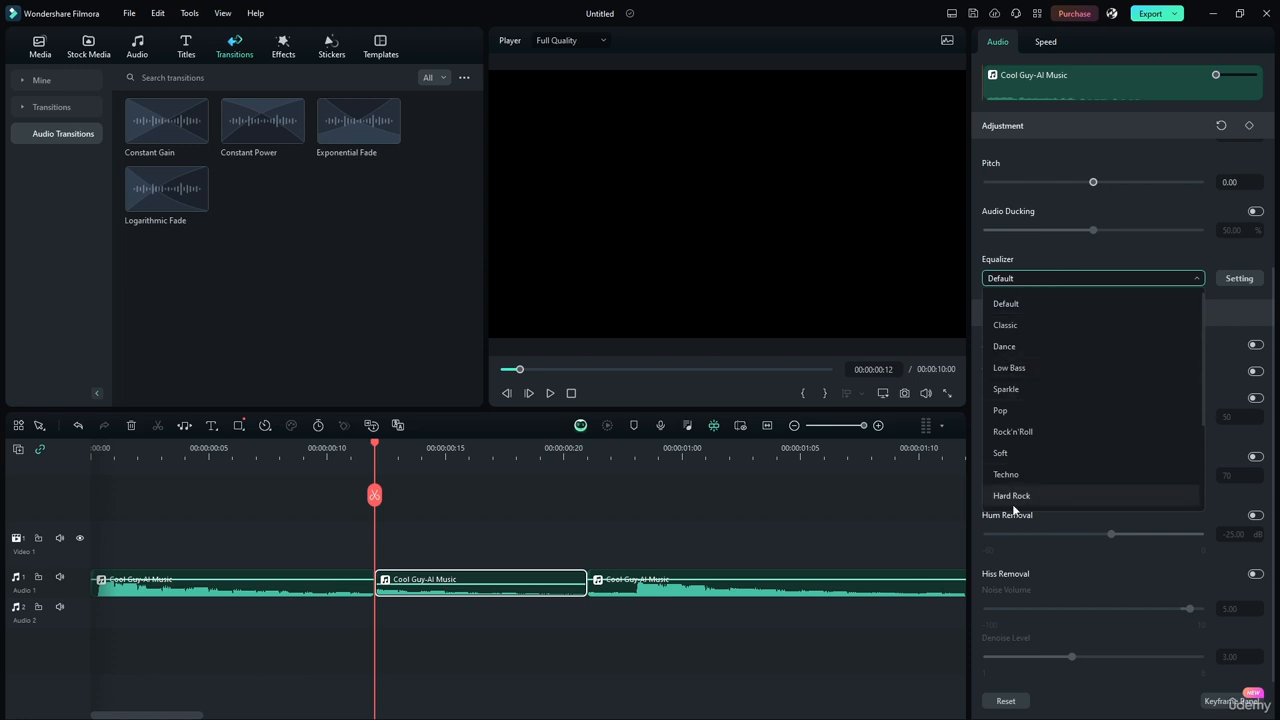
pyautogui.click(1074, 278)
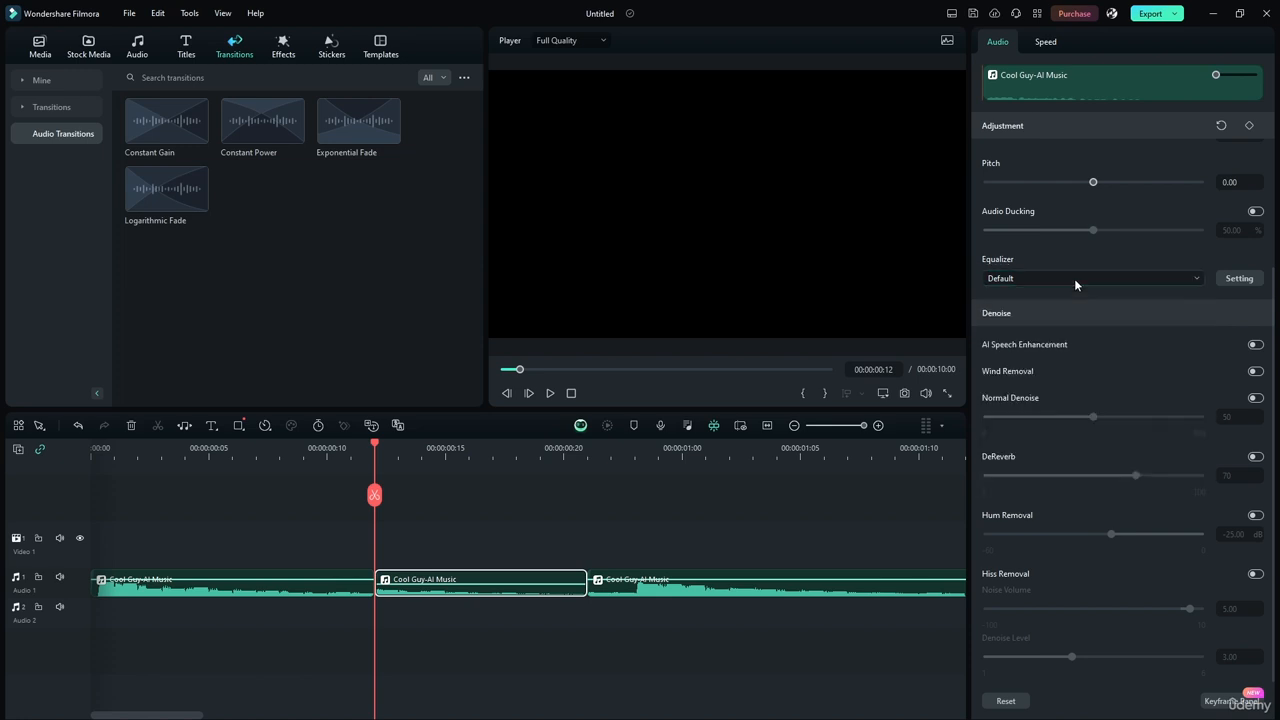